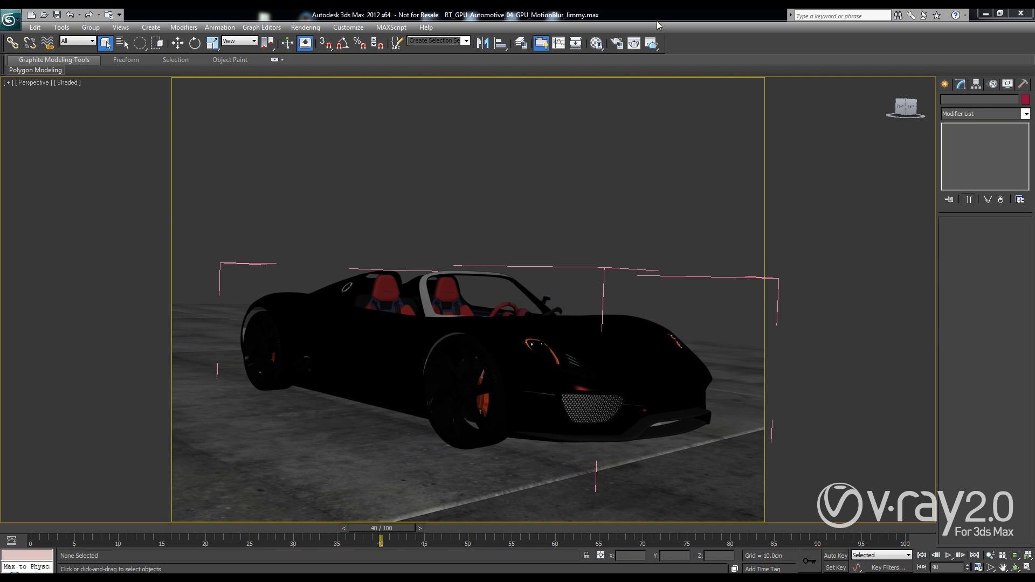
Step: Open the V-Ray RT render settings and choose CUDA (single kernel) as the engine type
left_click(616, 43)
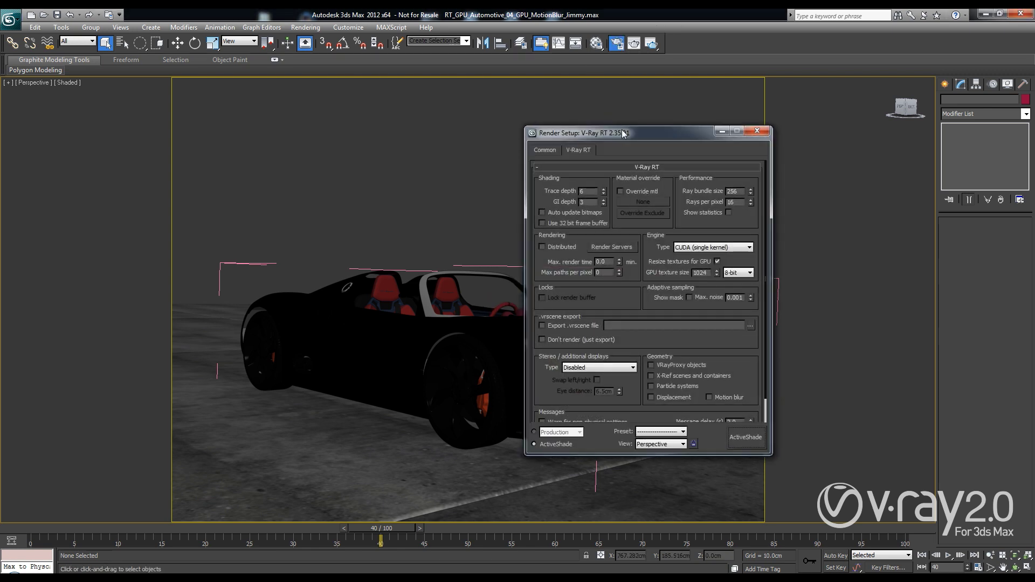
left_click_drag(627, 133, 438, 118)
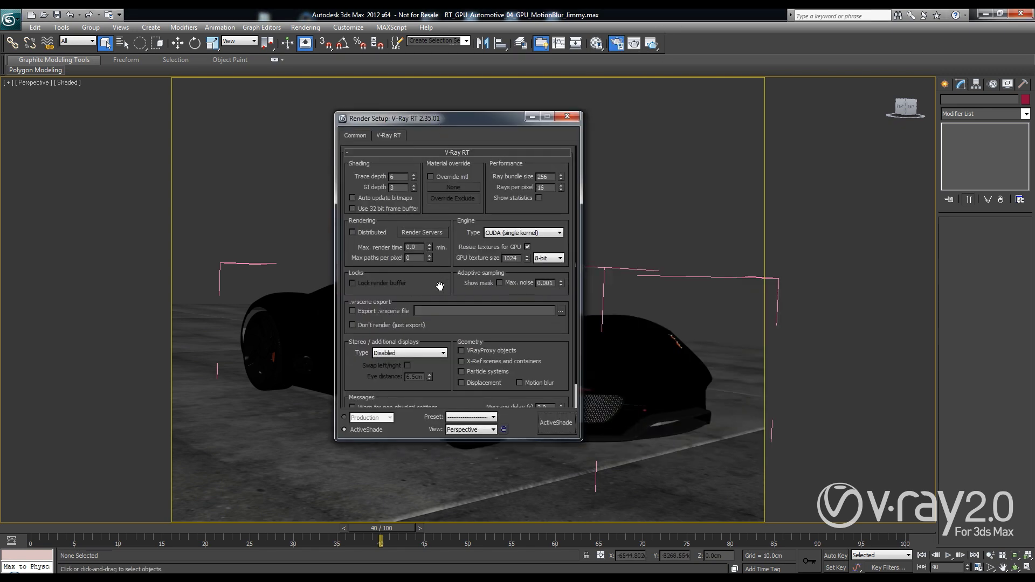
mouse_move(442, 276)
left_mouse_down()
mouse_move(441, 238)
mouse_move(439, 299)
left_mouse_up()
left_click_drag(442, 296, 446, 272)
left_click(512, 227)
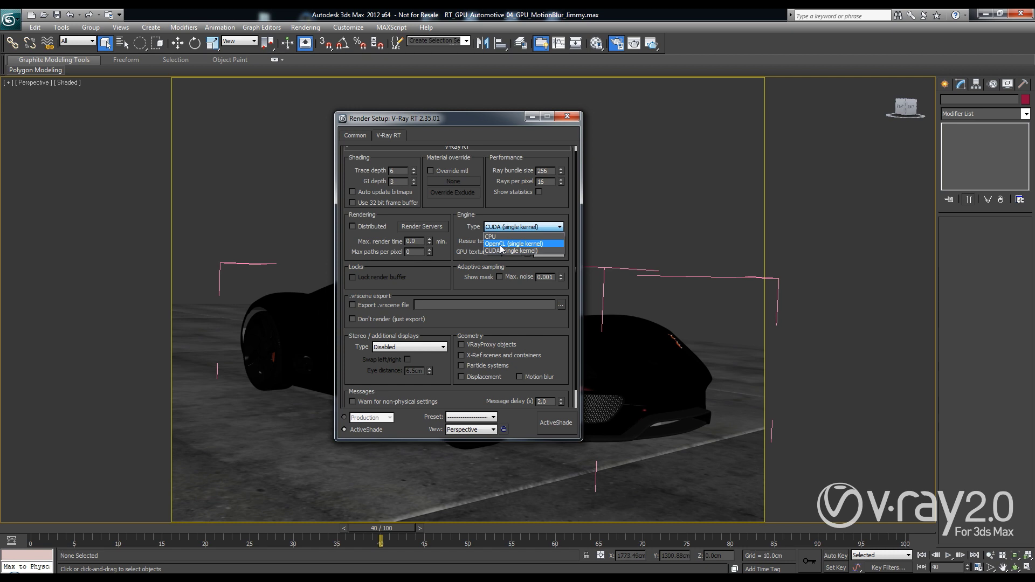
left_click(471, 247)
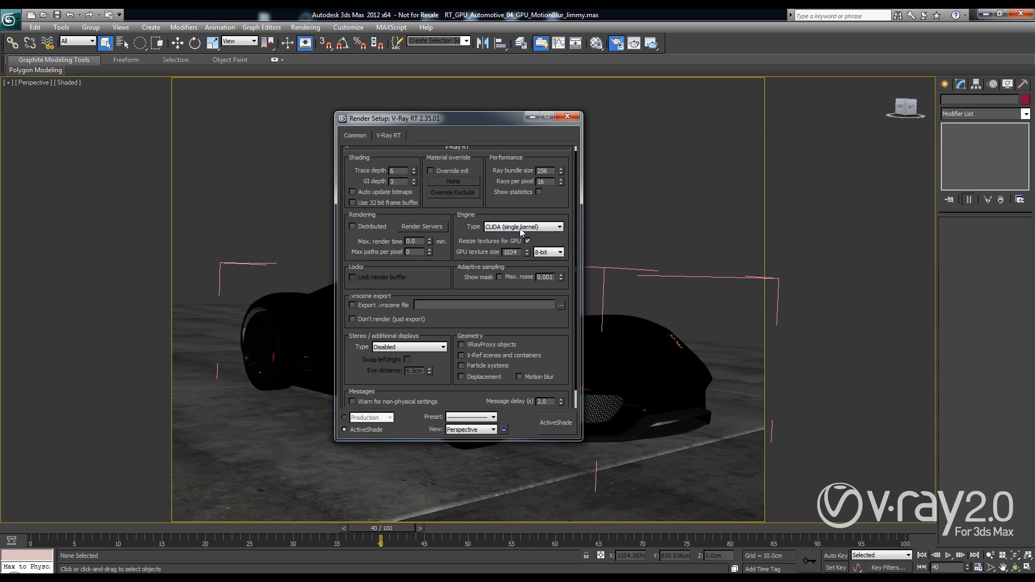
left_click(511, 230)
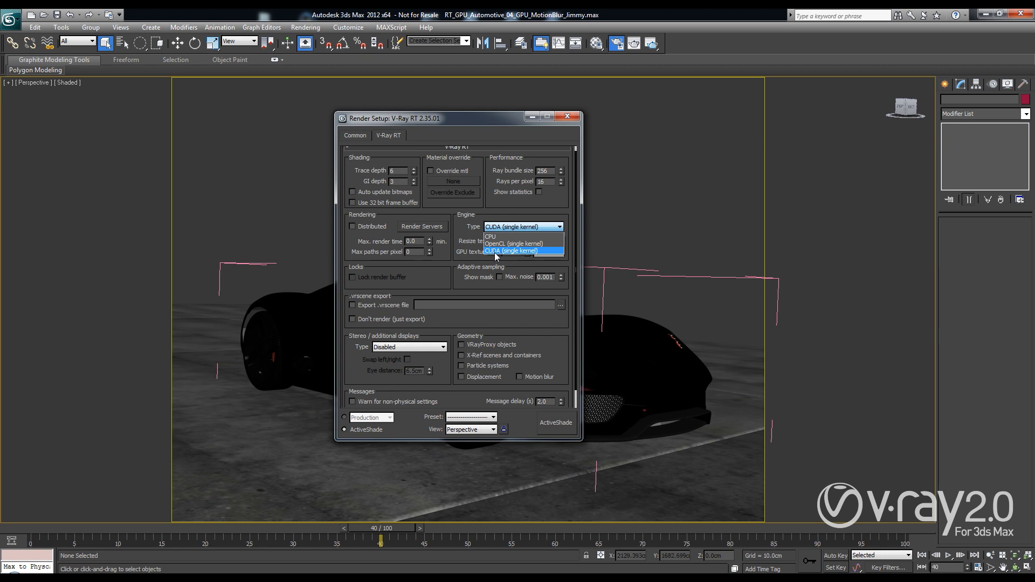
left_click(495, 252)
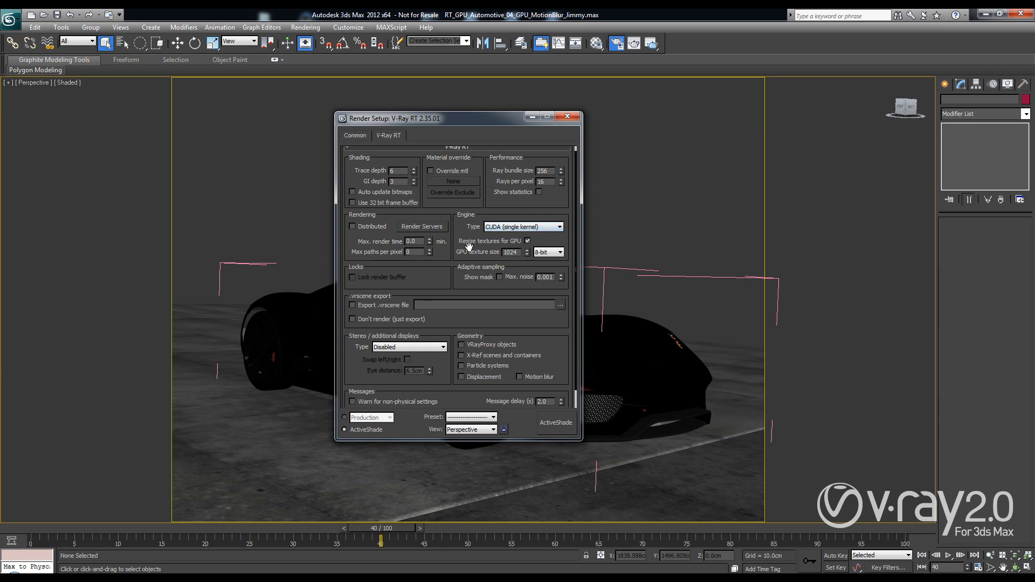
Step: Start an ActiveShade render of the Perspective view and minimize the render settings
scroll(470, 249, "down", 1)
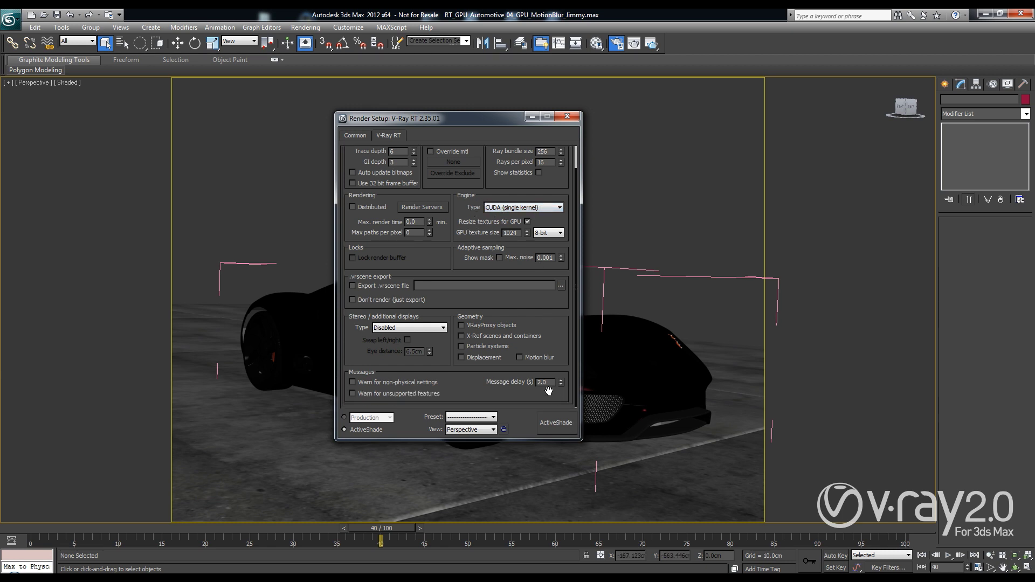
left_click(556, 423)
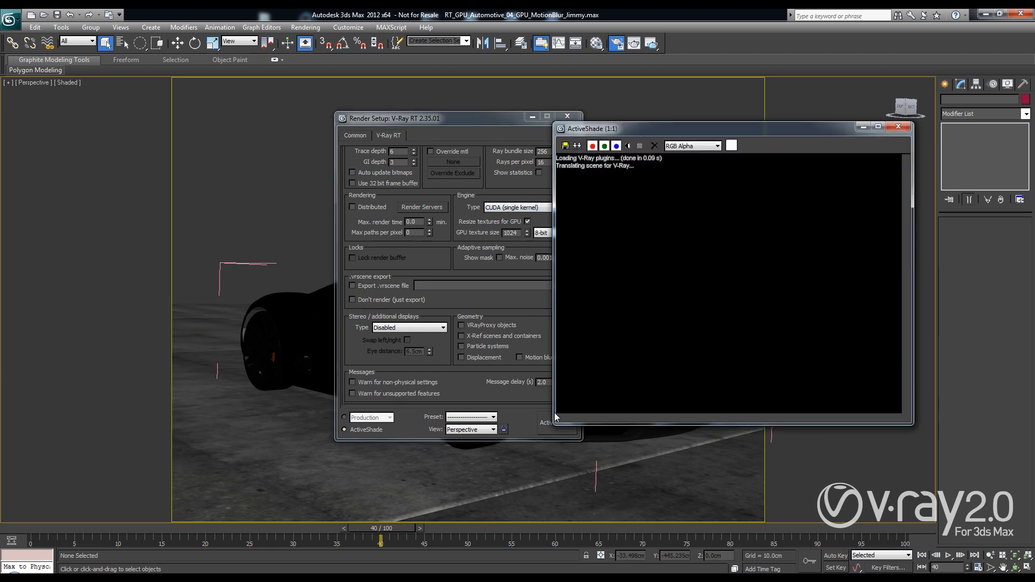
left_click(533, 116)
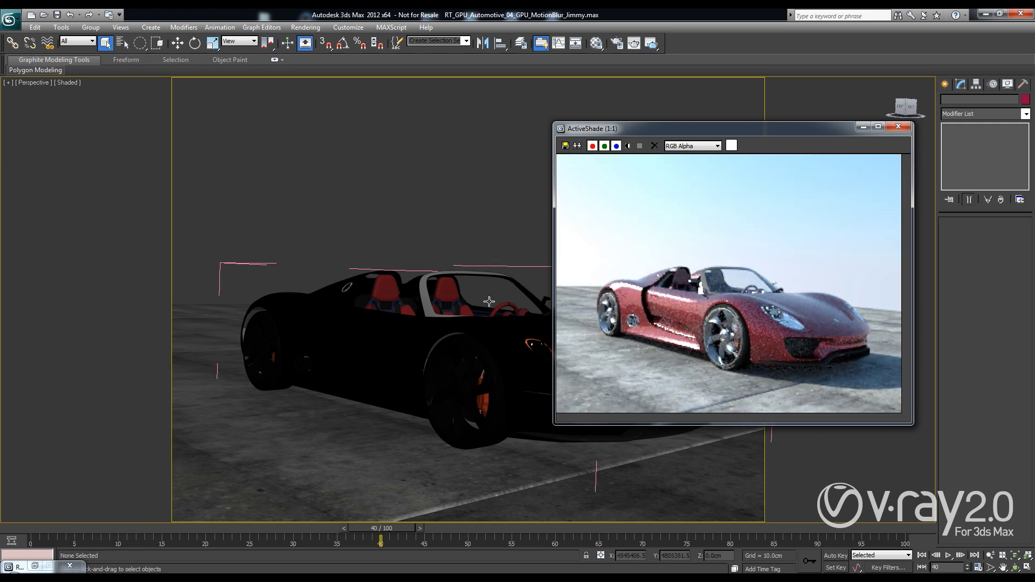
Step: Select the VRaySun above the car and move it to about X 446, Y -684, Z 70 cm
middle_click_drag(482, 287, 452, 271, "alt")
key("alt")
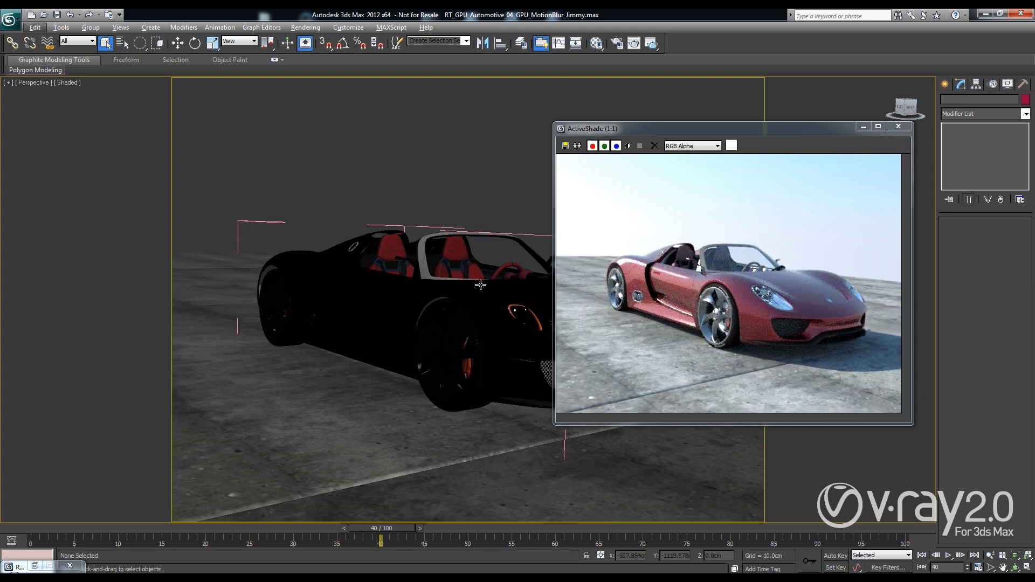
middle_click_drag(435, 270, 381, 268, "alt")
left_click(424, 105)
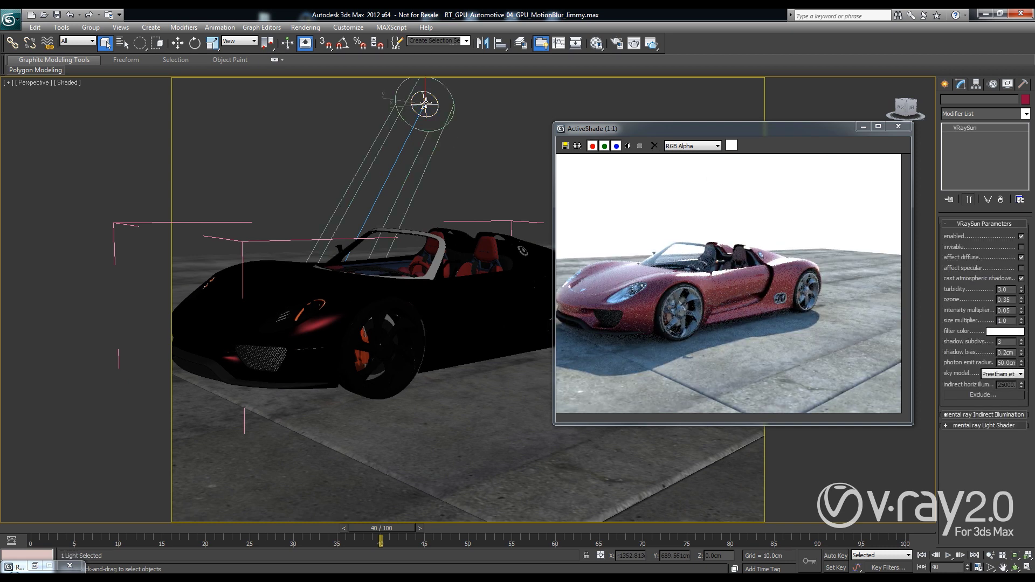
key("w")
left_click_drag(425, 84, 263, 193)
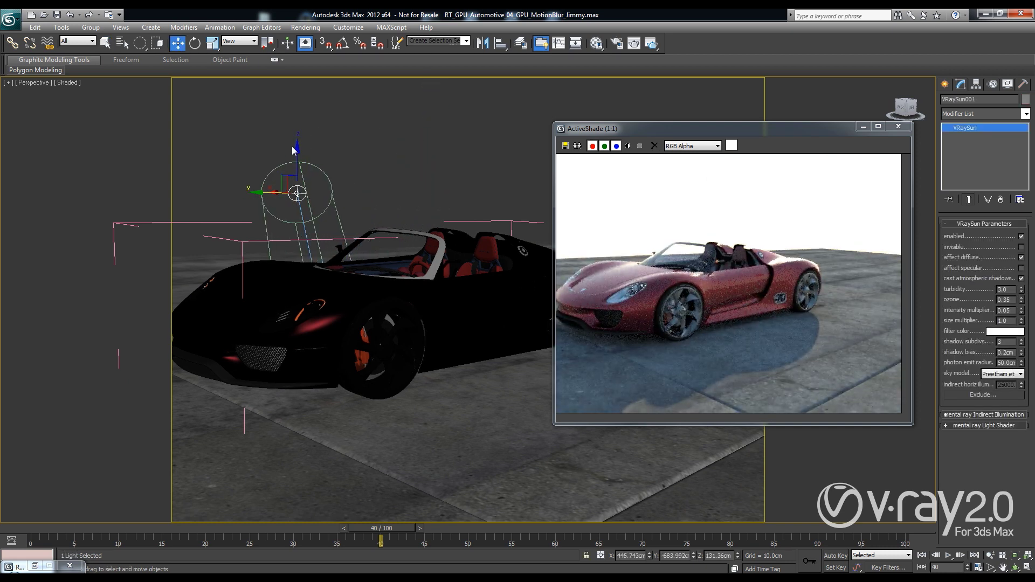
left_click_drag(296, 150, 295, 184)
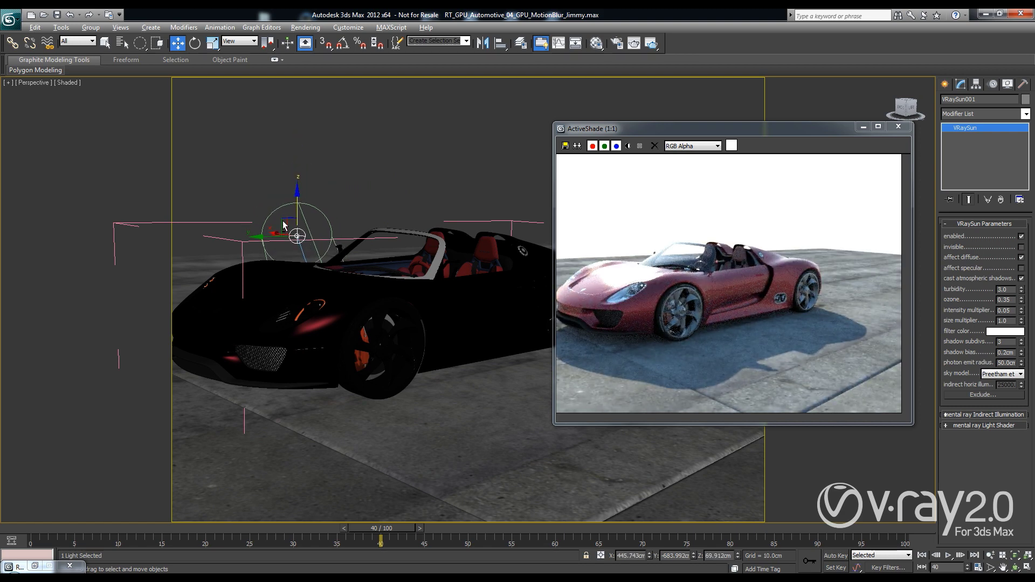
Step: Lower the sun to a height of about 17 cm and shift it along Y to about -946 cm
middle_click_drag(296, 183, 294, 229, "alt")
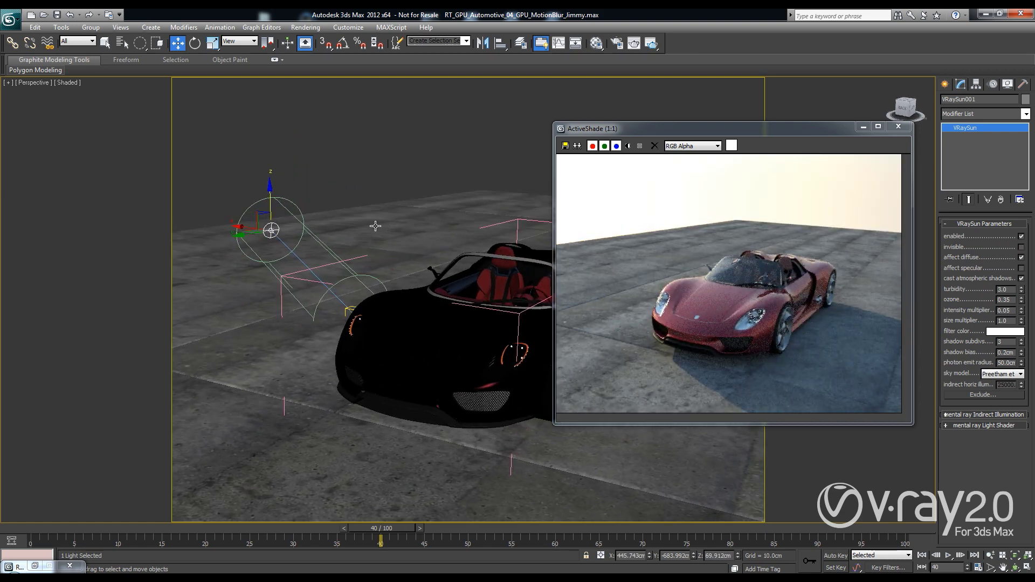
middle_click_drag(376, 226, 322, 206, "alt")
left_click_drag(290, 189, 294, 230)
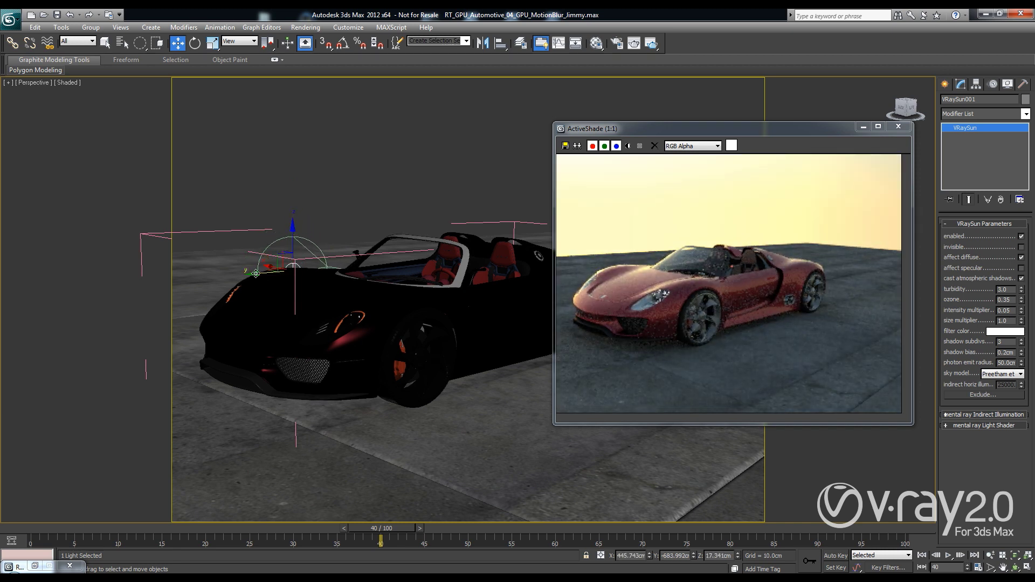
left_click_drag(257, 273, 326, 265)
Step: Select the car's rear wheel group BR_Tire and frame it in close-up for the ActiveShade render
middle_click_drag(327, 265, 464, 273, "alt")
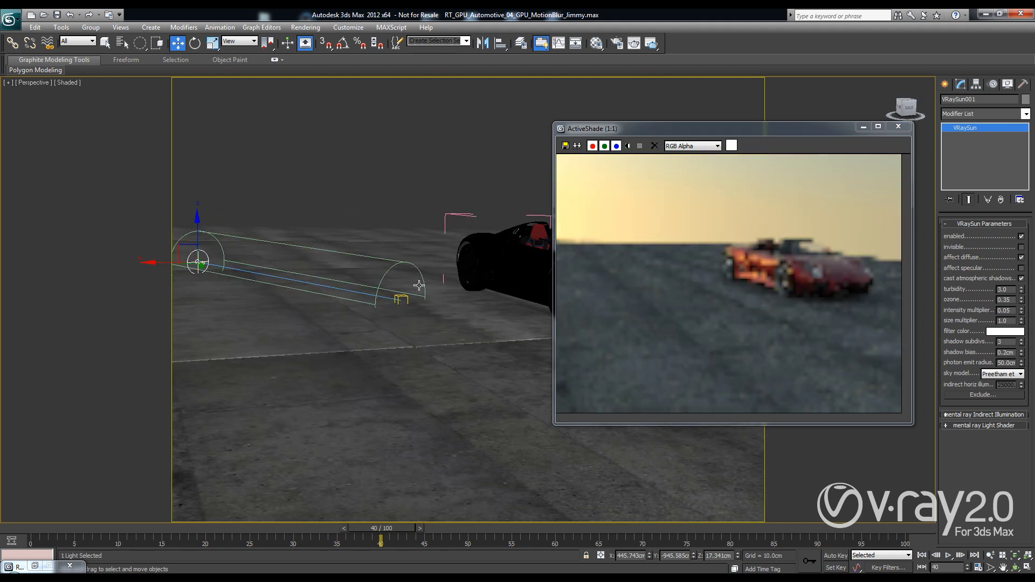
left_click(464, 273)
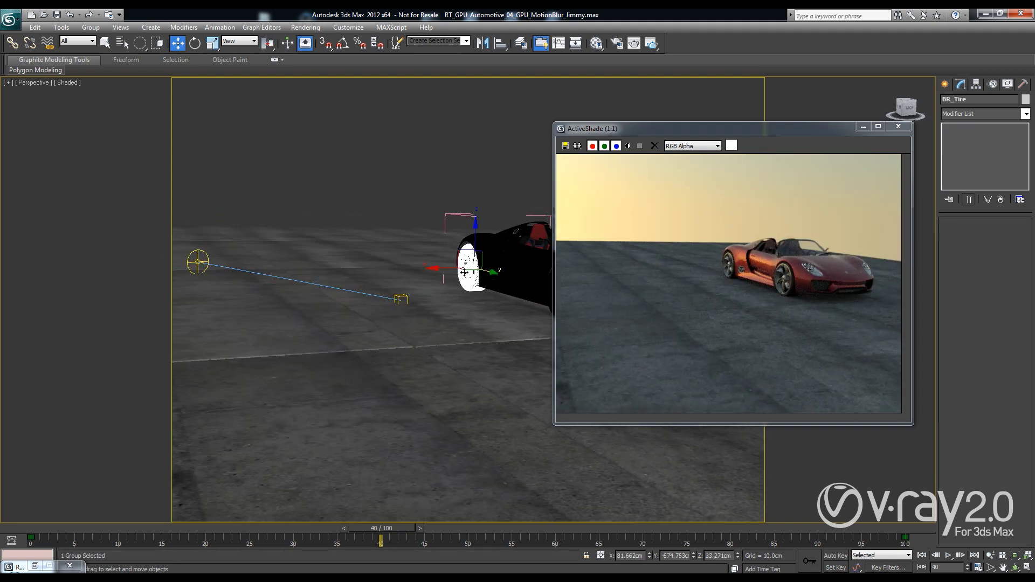
scroll(464, 272, "up", 5)
middle_click_drag(465, 272, 447, 294, "alt")
key("alt+z")
left_click_drag(448, 294, 460, 153)
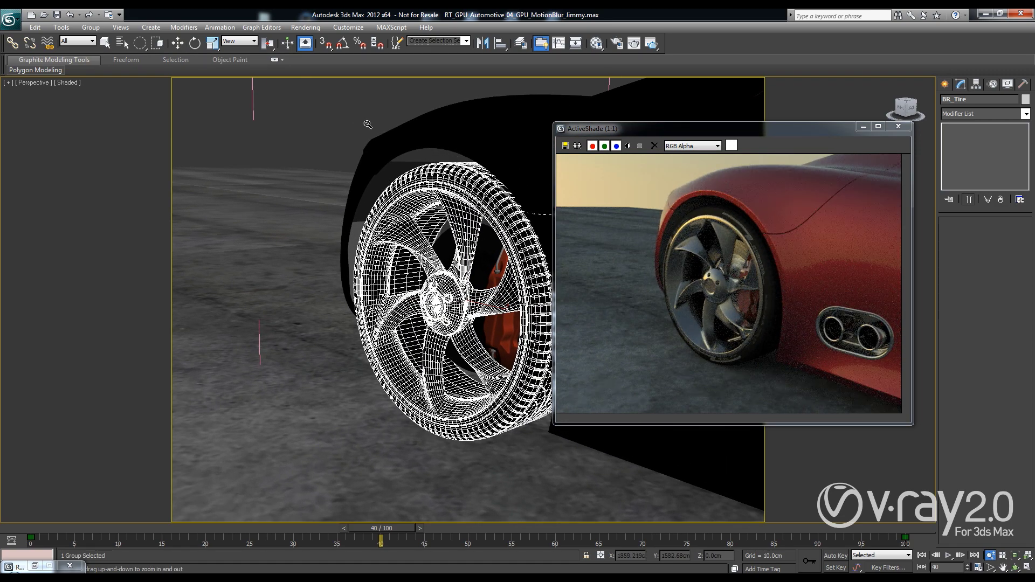
scroll(333, 118, "up", 1)
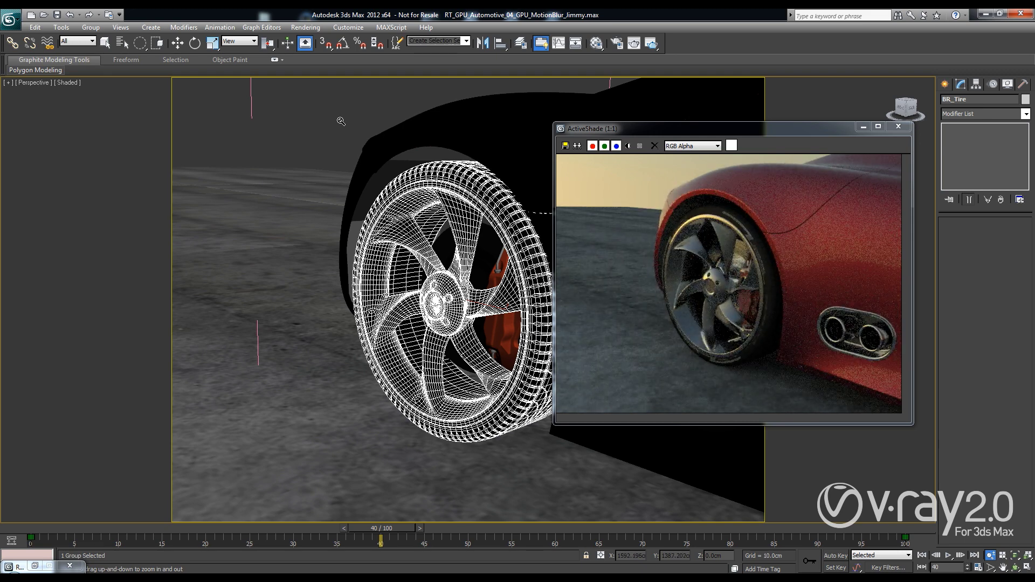
Step: Open the R_Base base material of Rims_Mtl in the Material Editor, keeping the ActiveShade render beside it
left_click(596, 44)
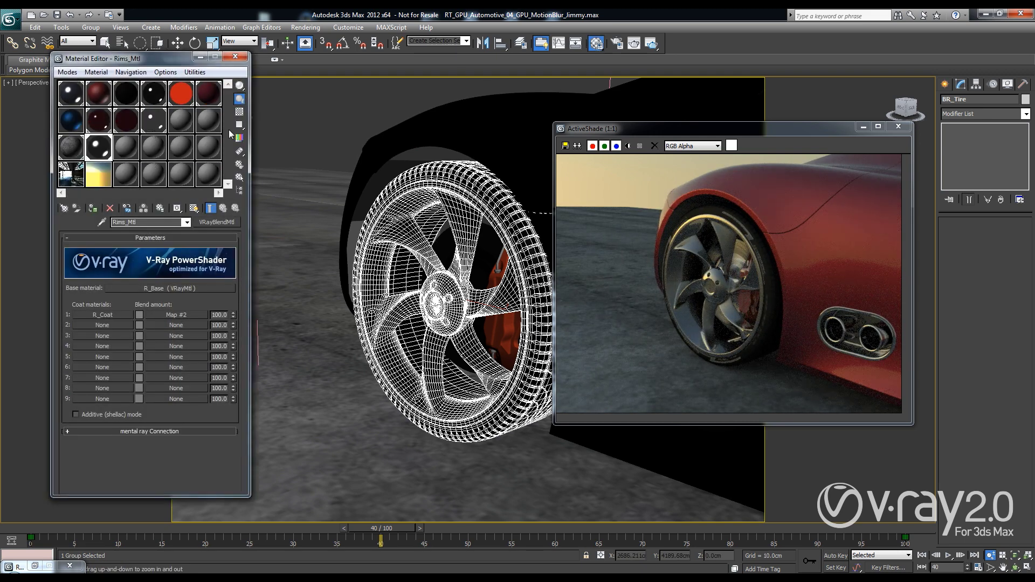
left_click_drag(730, 134, 566, 137)
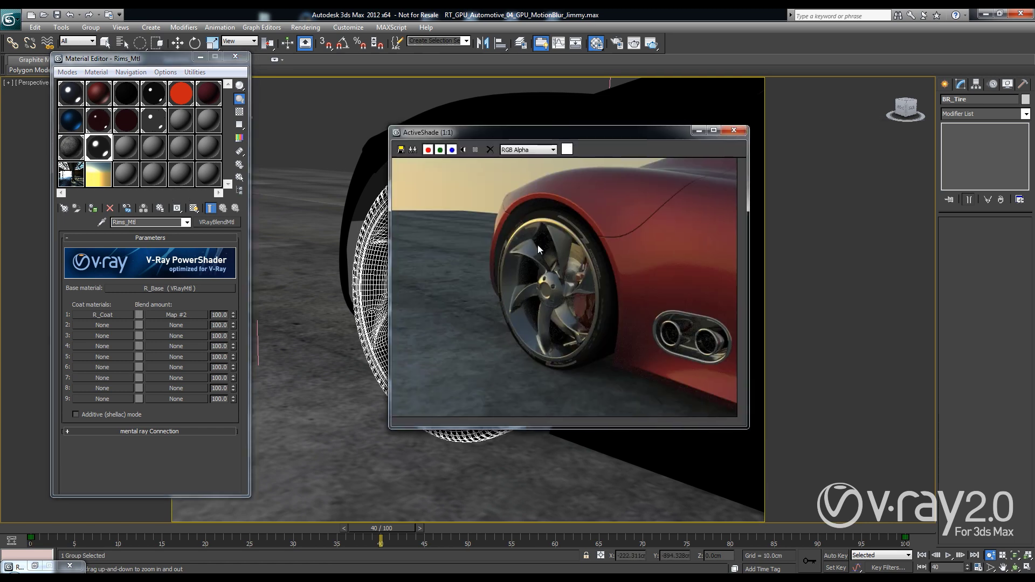
left_click(108, 149)
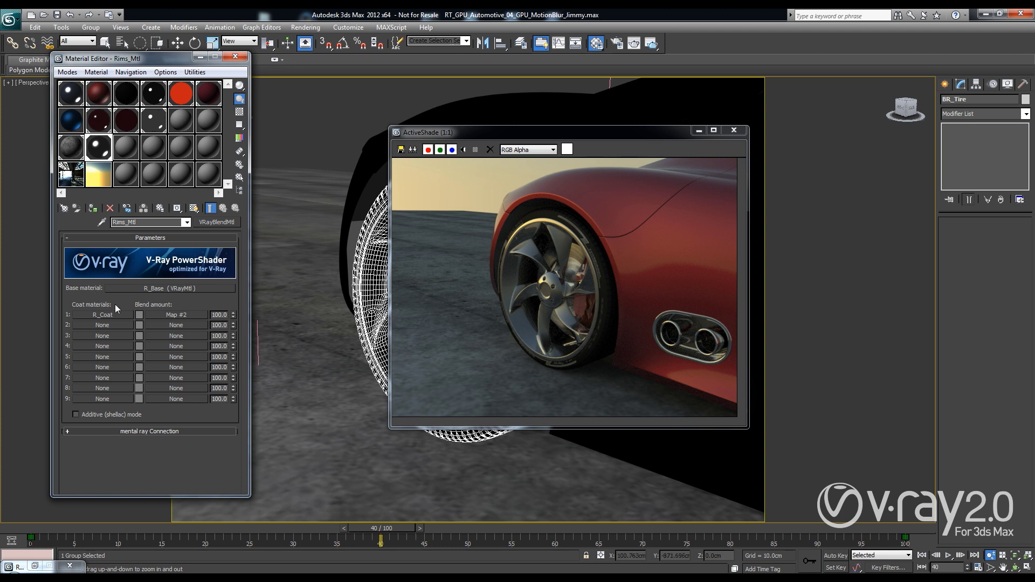
left_click(179, 288)
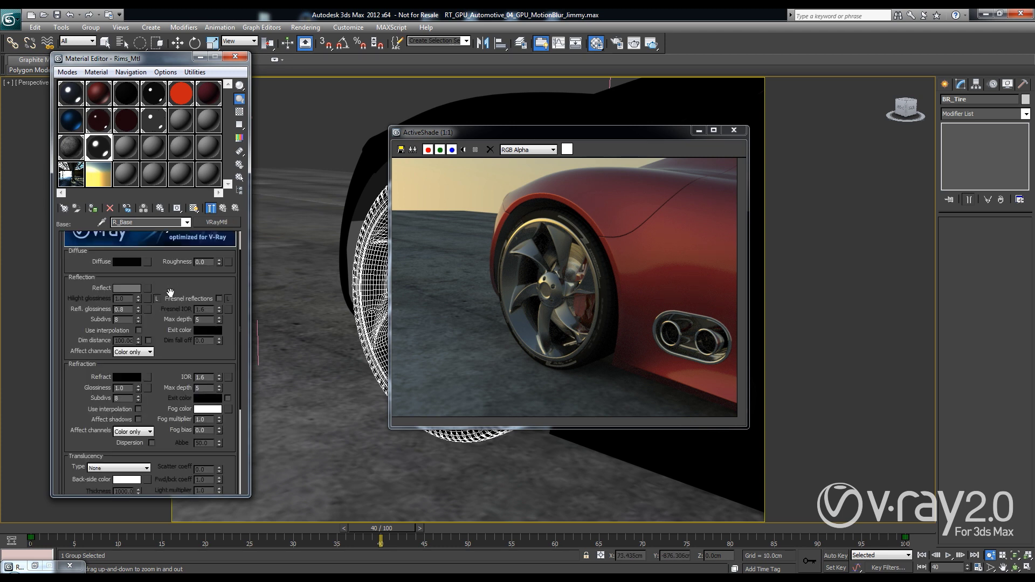
scroll(171, 291, "up", 1)
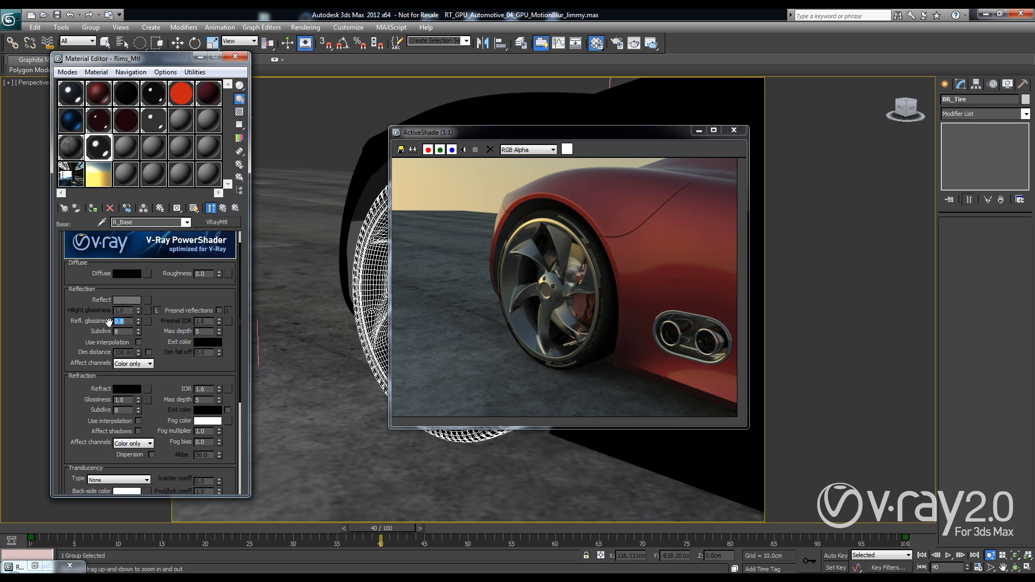
Step: Set the reflection color of R_Base to a light blue of about RGB 167, 187, 227
left_click(122, 301)
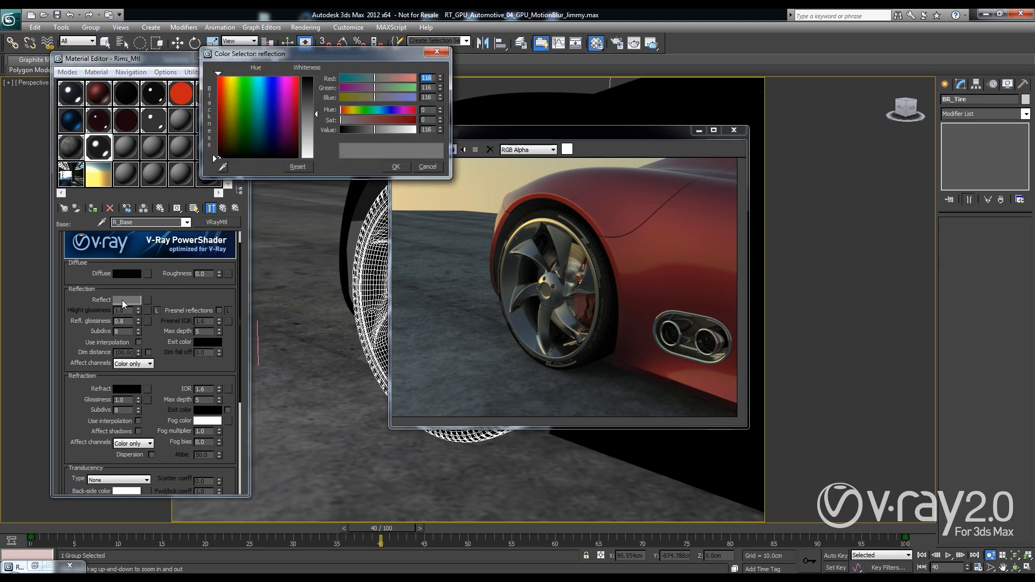
left_click_drag(318, 114, 318, 130)
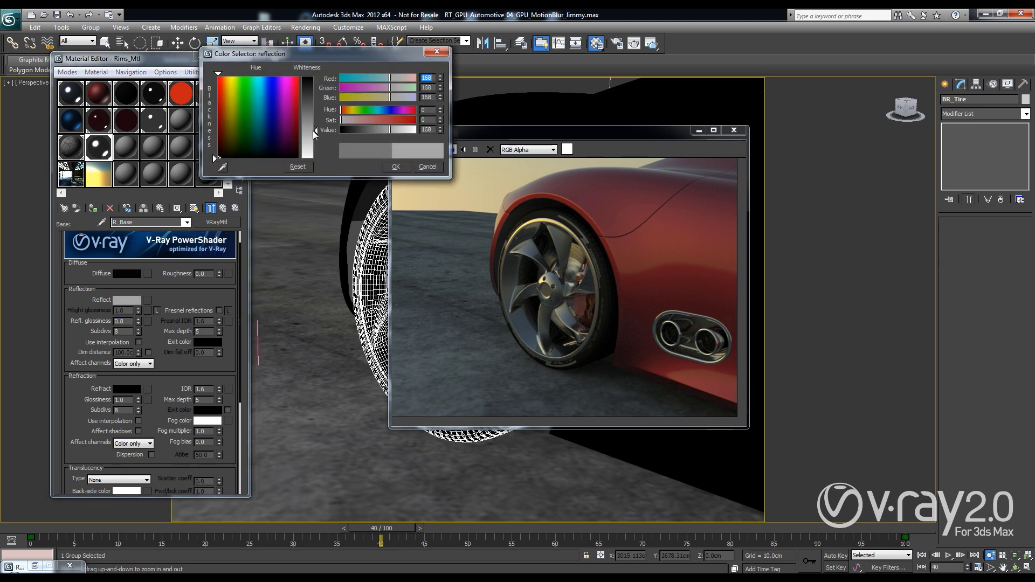
left_click(262, 116)
left_click(257, 110)
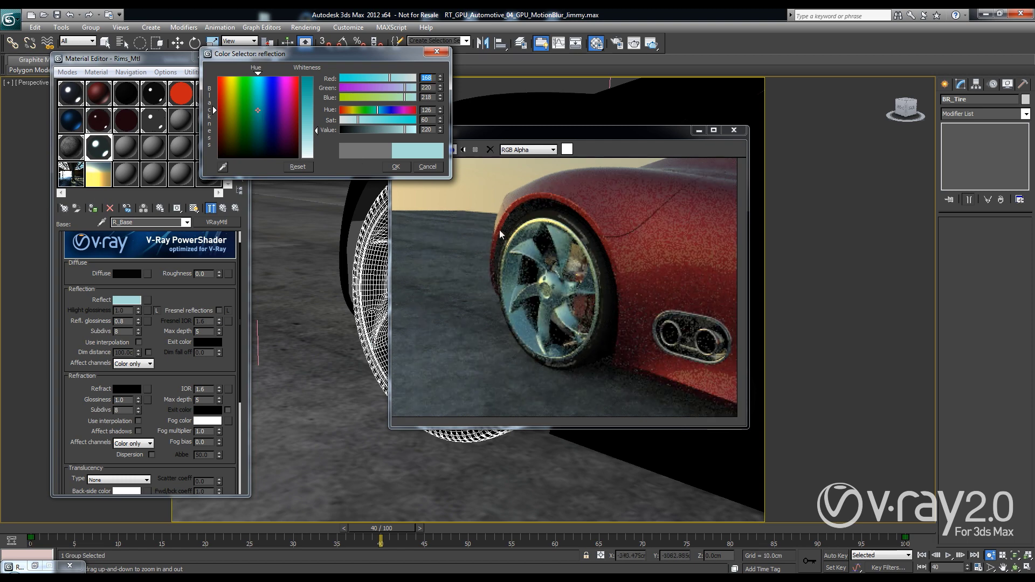
left_click(267, 103)
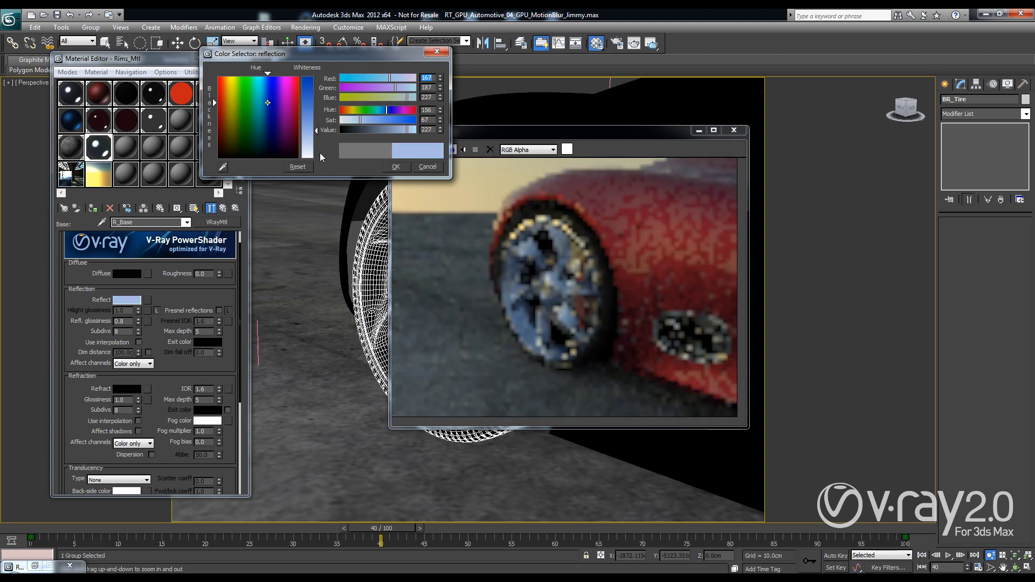
left_click(397, 167)
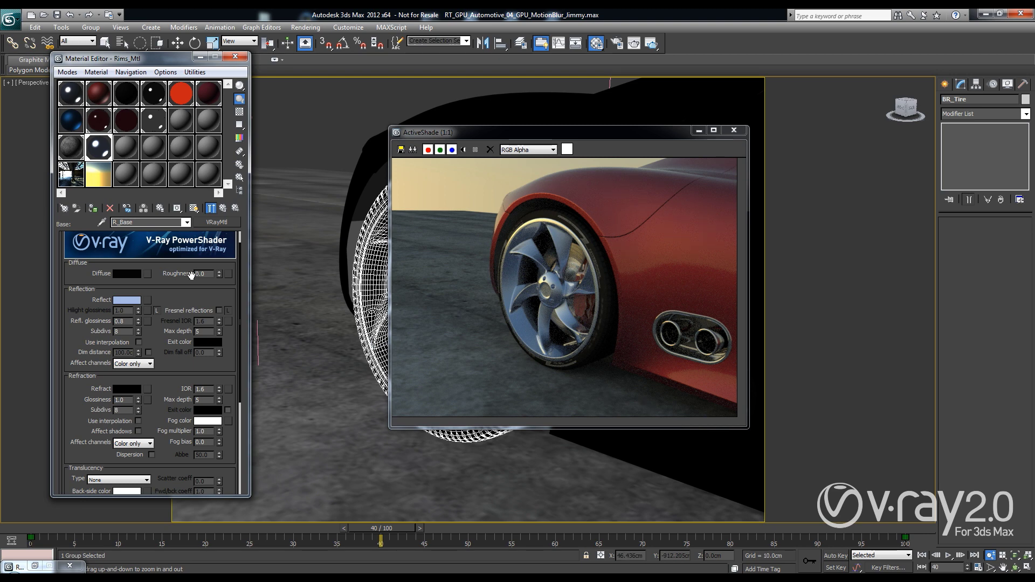
Step: Review the reflection settings of the R_Coat coat material and return to the parent Rims_Mtl material
left_click(224, 209)
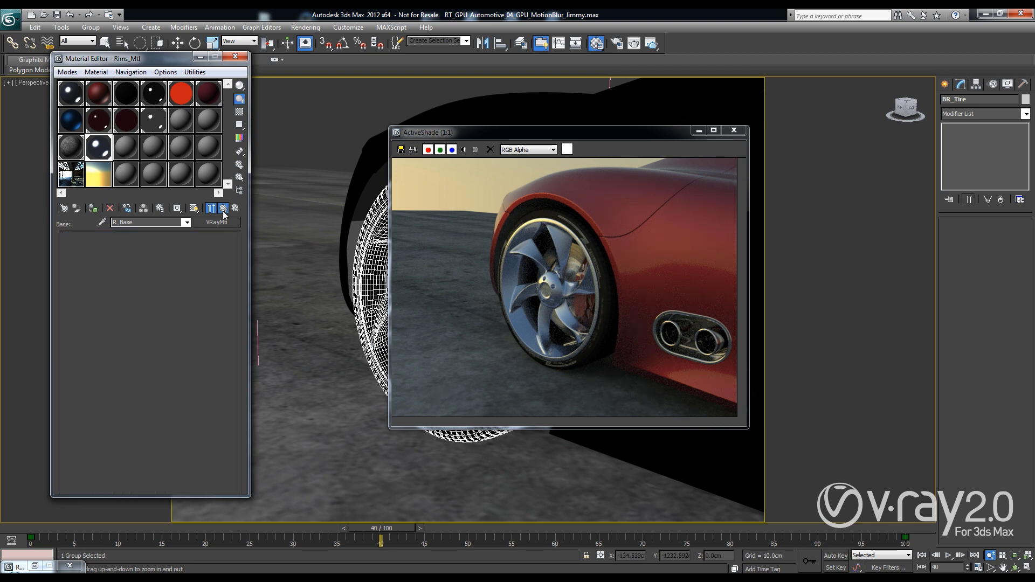
left_click(99, 318)
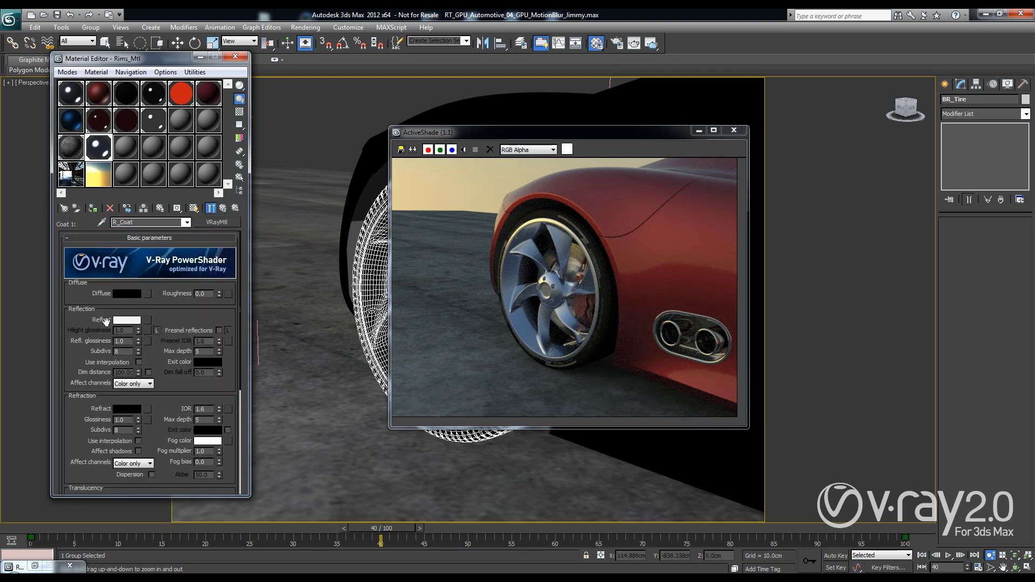
scroll(81, 325, "down", 1)
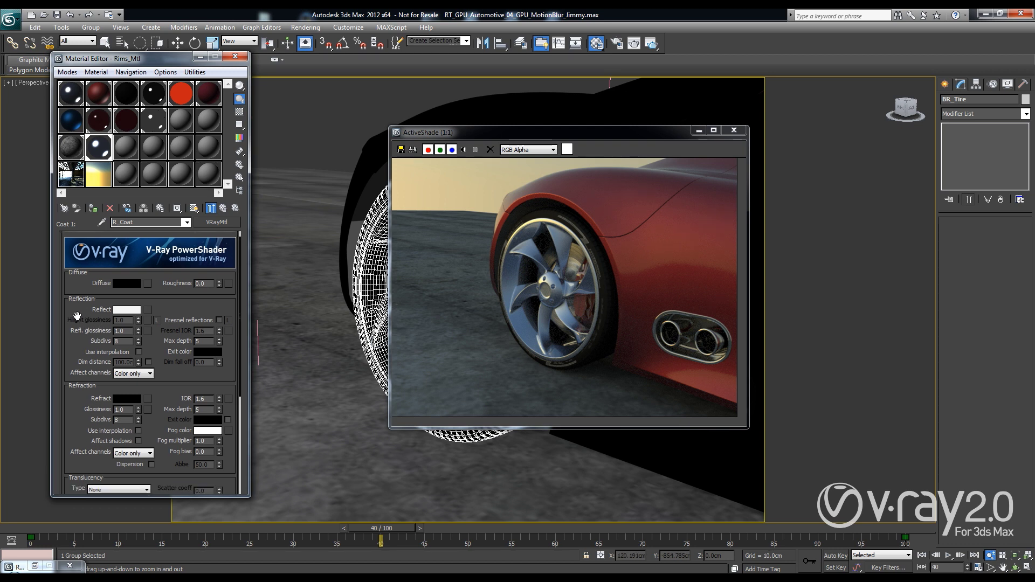
left_click(223, 210)
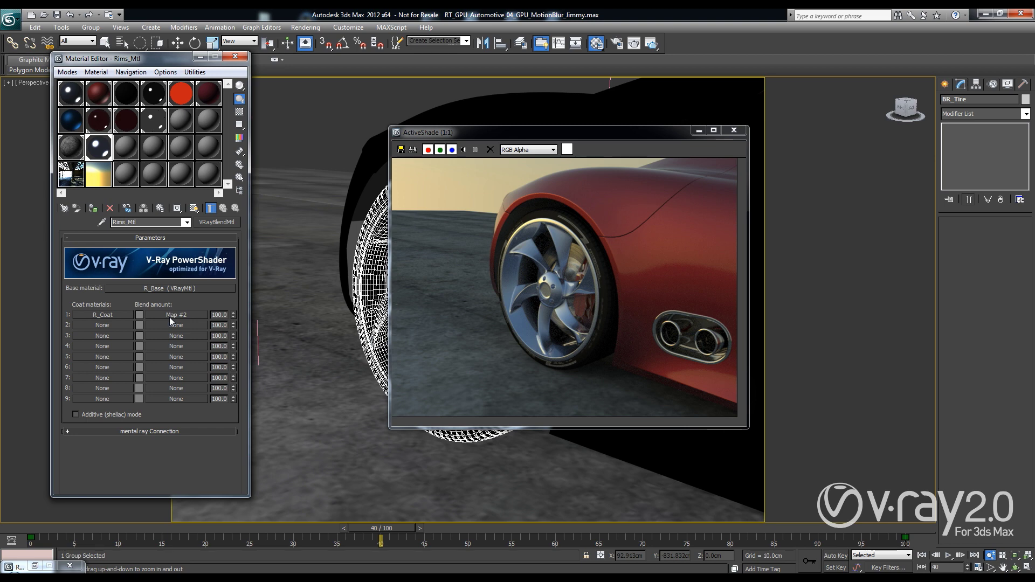
Step: Open the Map #2 falloff map blending the first coat and raise the middle point of its mix curve slightly
left_click(172, 316)
left_click_drag(163, 401, 164, 349)
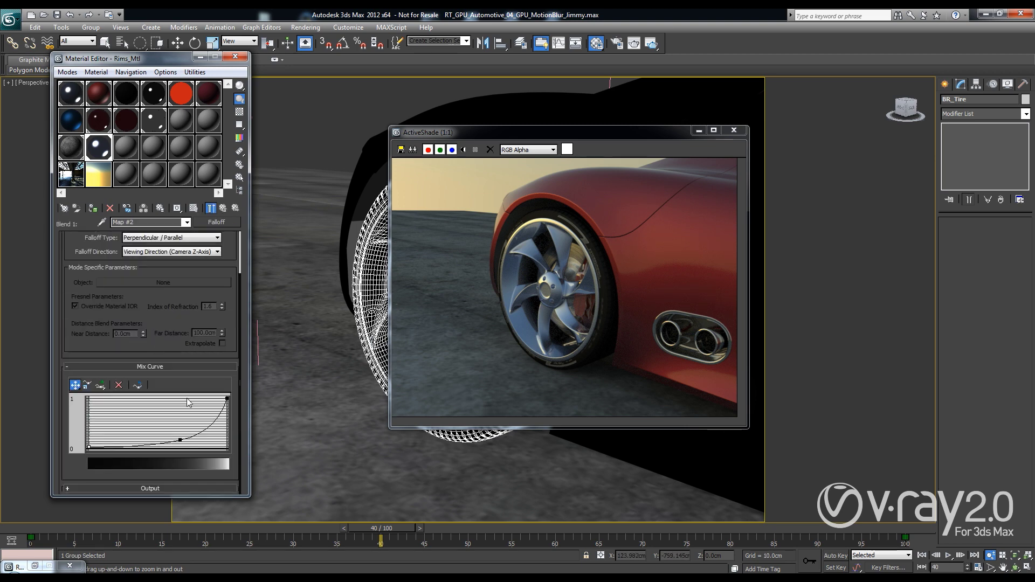
left_click_drag(180, 440, 176, 431)
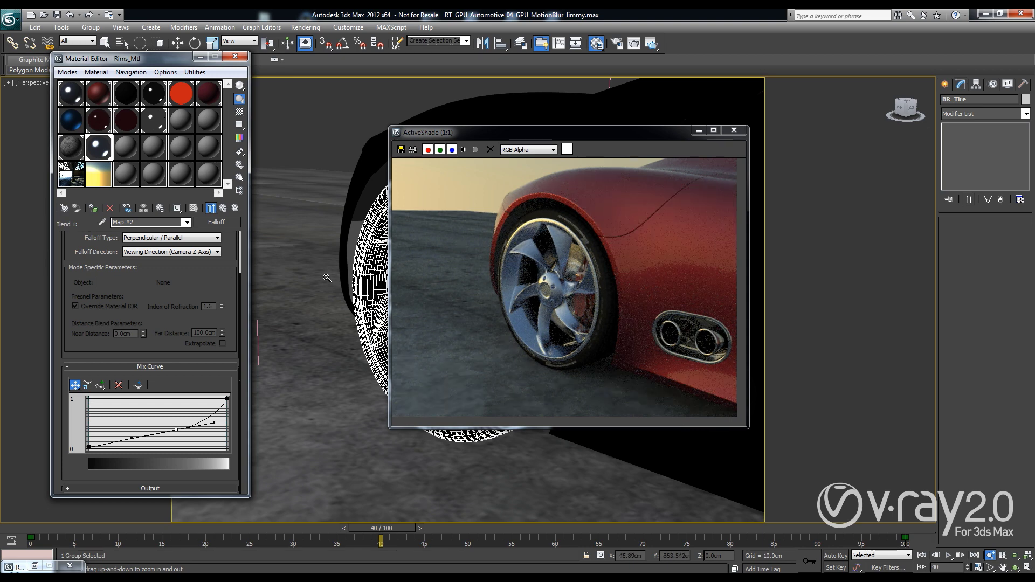
Step: Set the front color of the Map #2 falloff map to a mid gray of RGB 153, 153, 153
left_click_drag(176, 304, 173, 356)
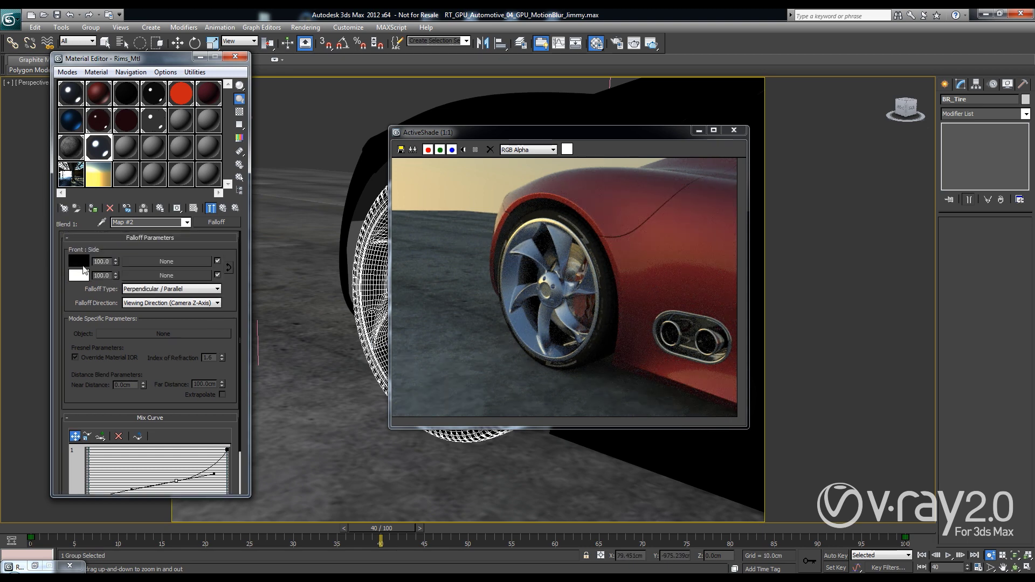
left_click(82, 263)
left_click_drag(311, 110, 311, 126)
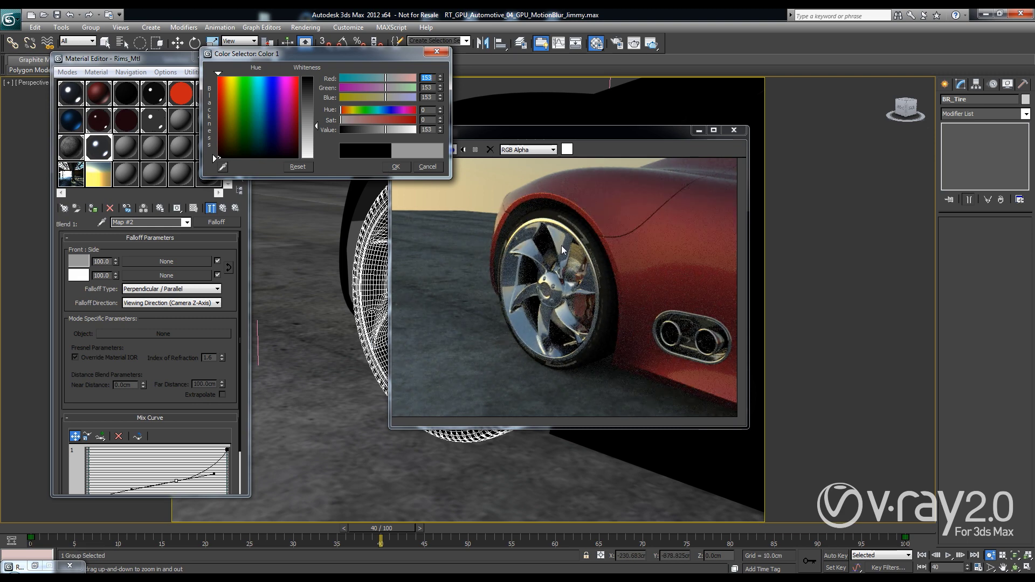
left_click(396, 167)
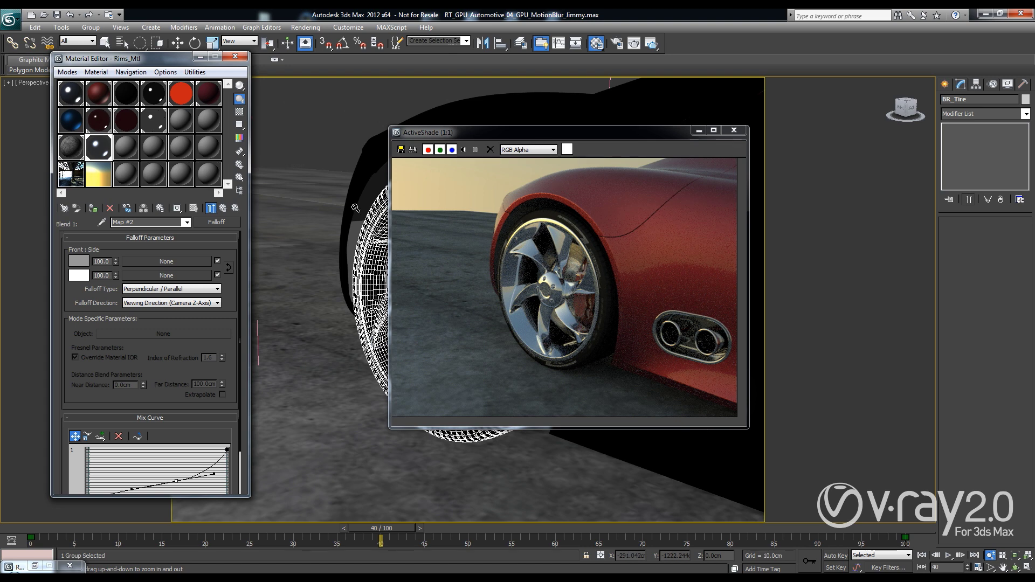
Step: Select the car body from a front three-quarter view and open the Base material of its CARPAINT blend material
scroll(356, 208, "down", 3)
middle_click_drag(355, 208, 301, 275)
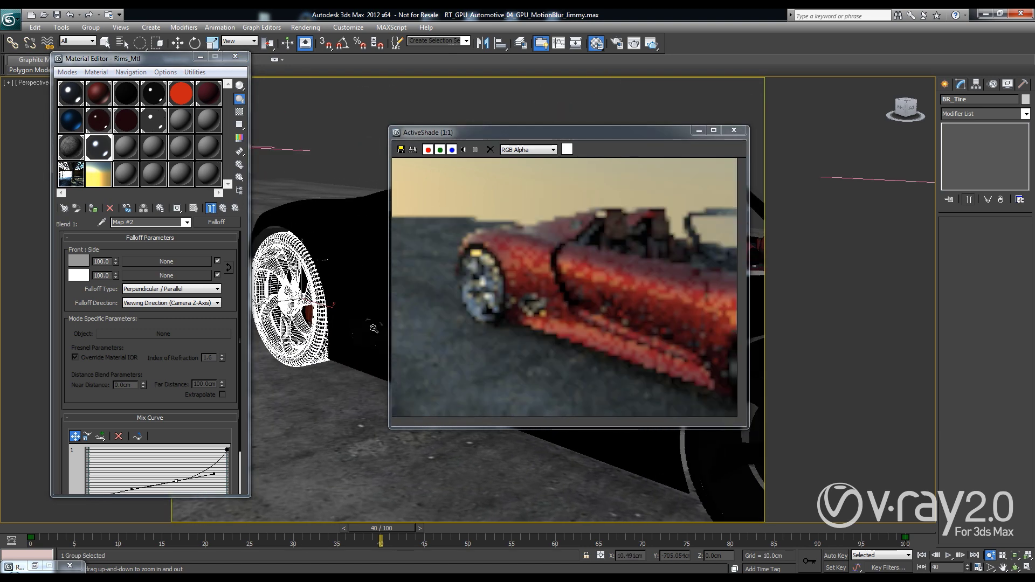
left_click_drag(374, 328, 331, 293)
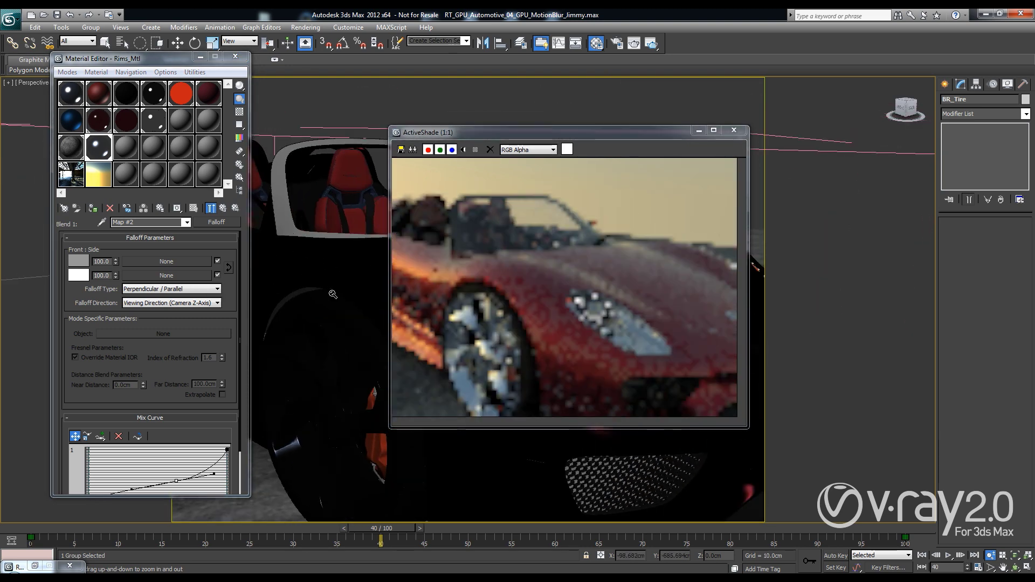
key("w")
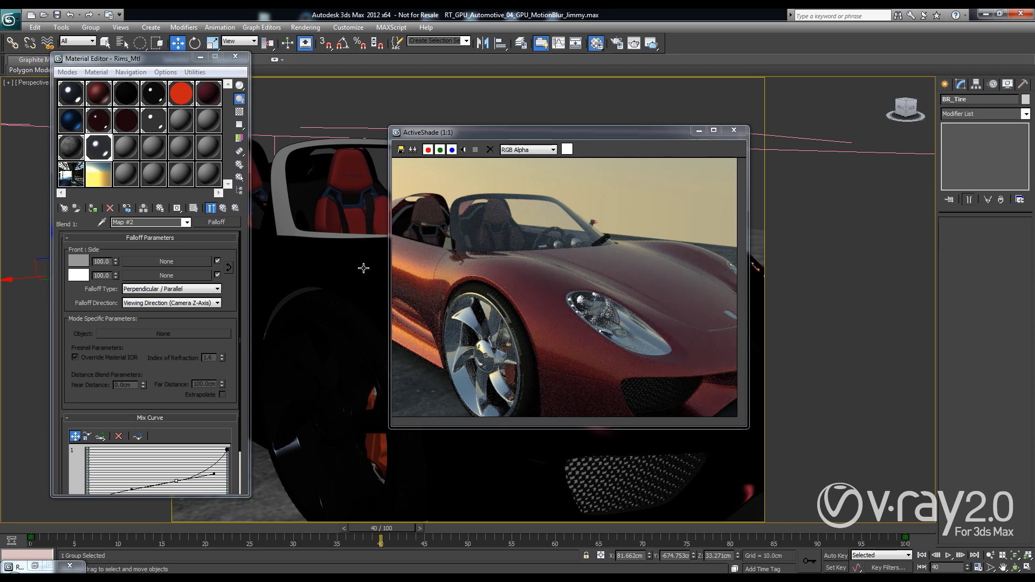
left_click(364, 268)
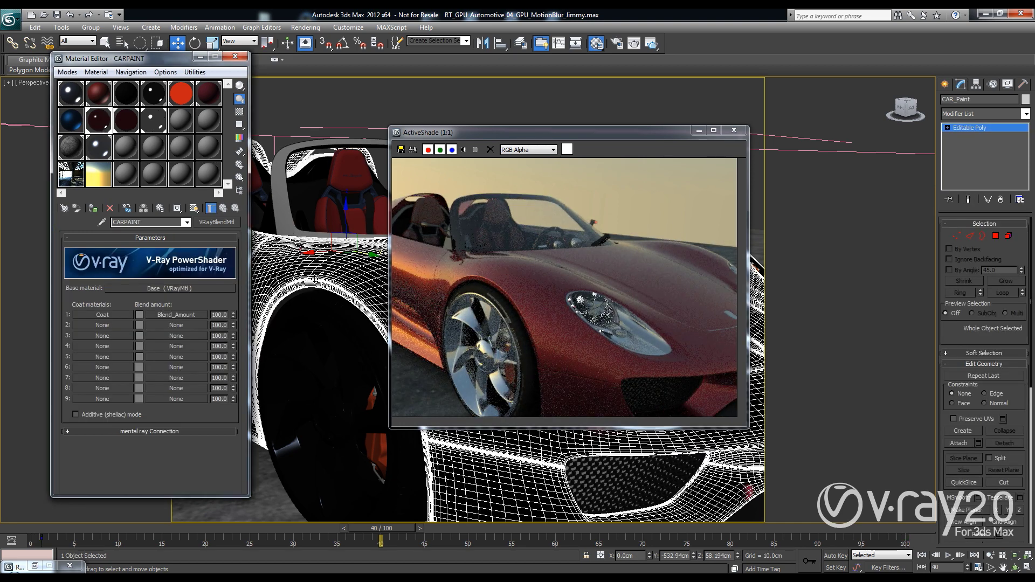
left_click(185, 288)
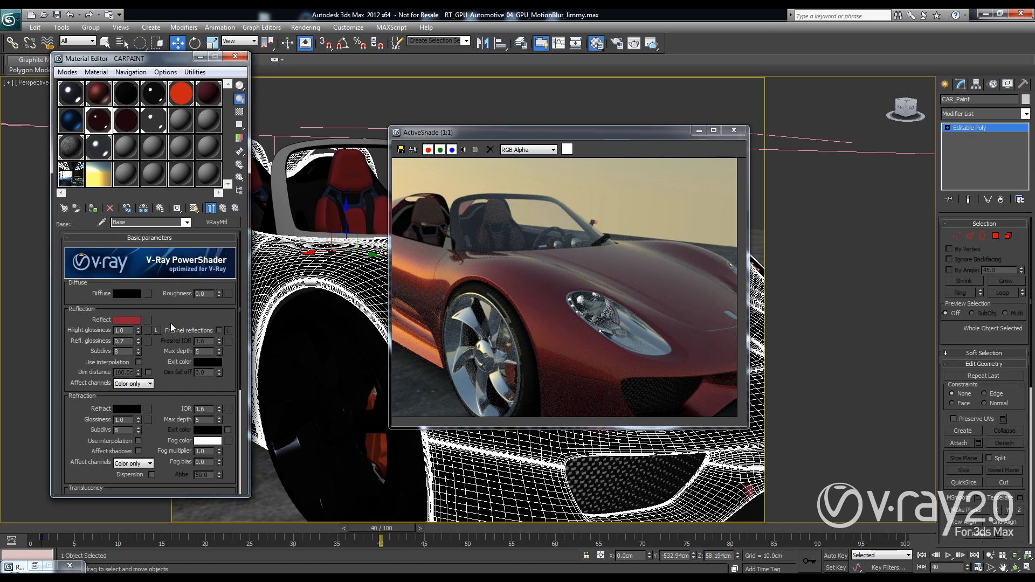
Step: Try green and olive reflection colors on the car paint's Base material and settle on gold, about RGB 187, 156, 34
scroll(171, 328, "down", 1)
left_click(127, 314)
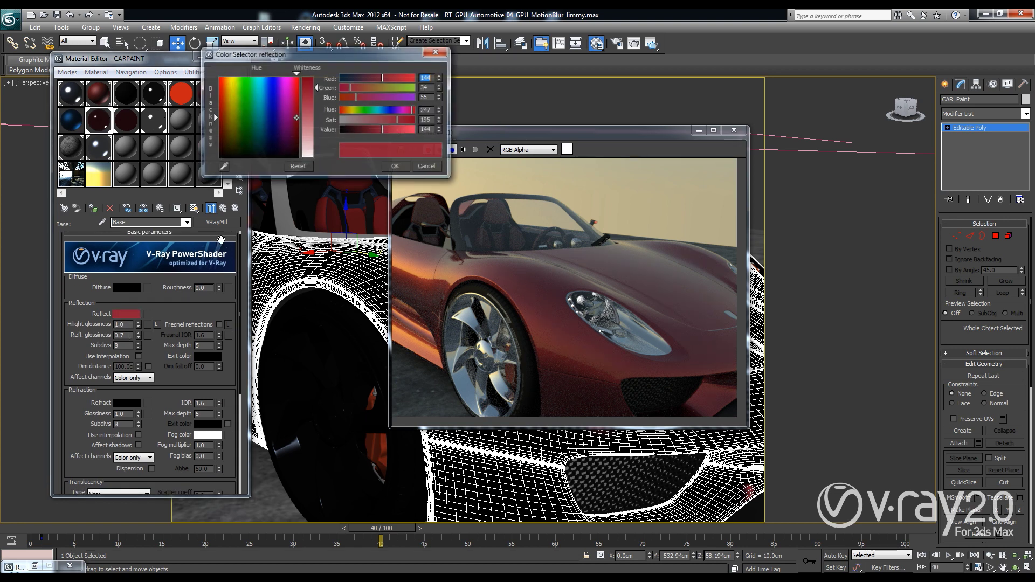
left_click(243, 129)
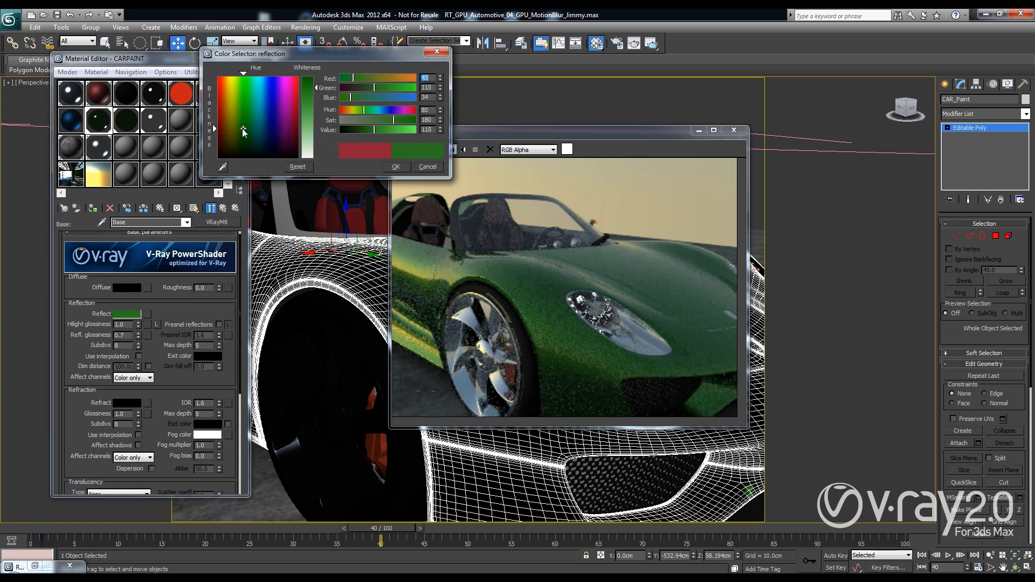
left_click(232, 119)
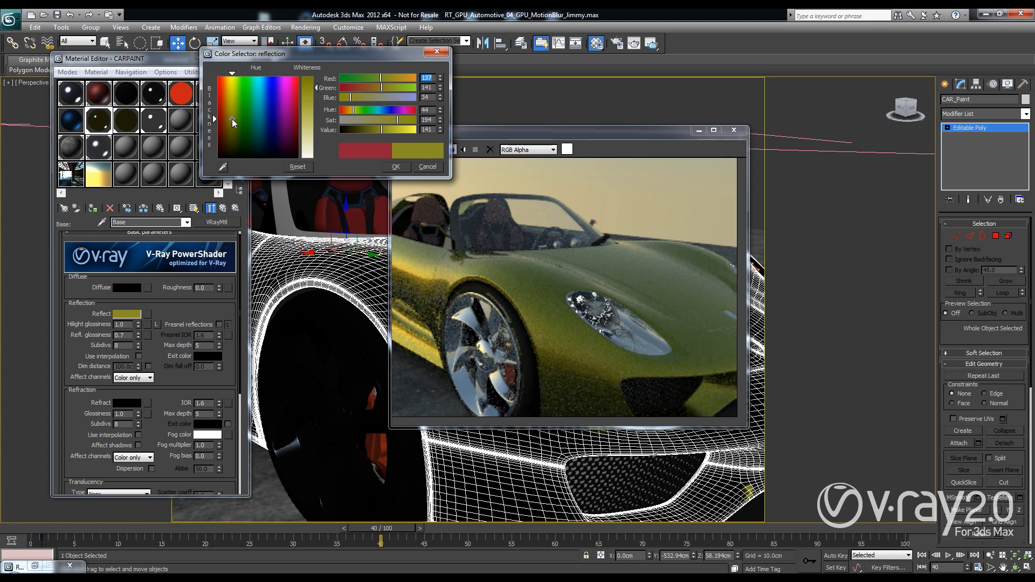
left_click(229, 102)
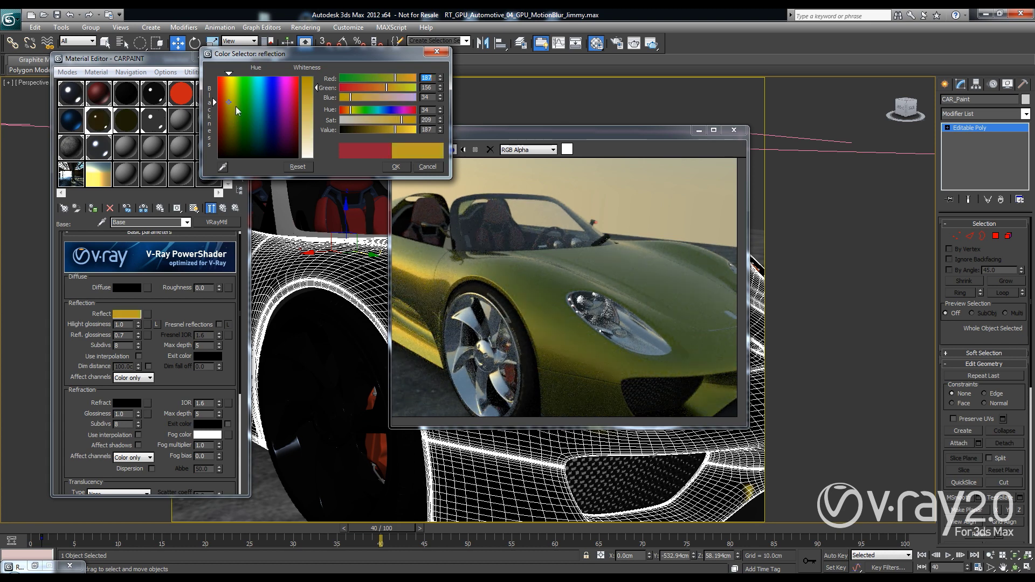
left_click(395, 167)
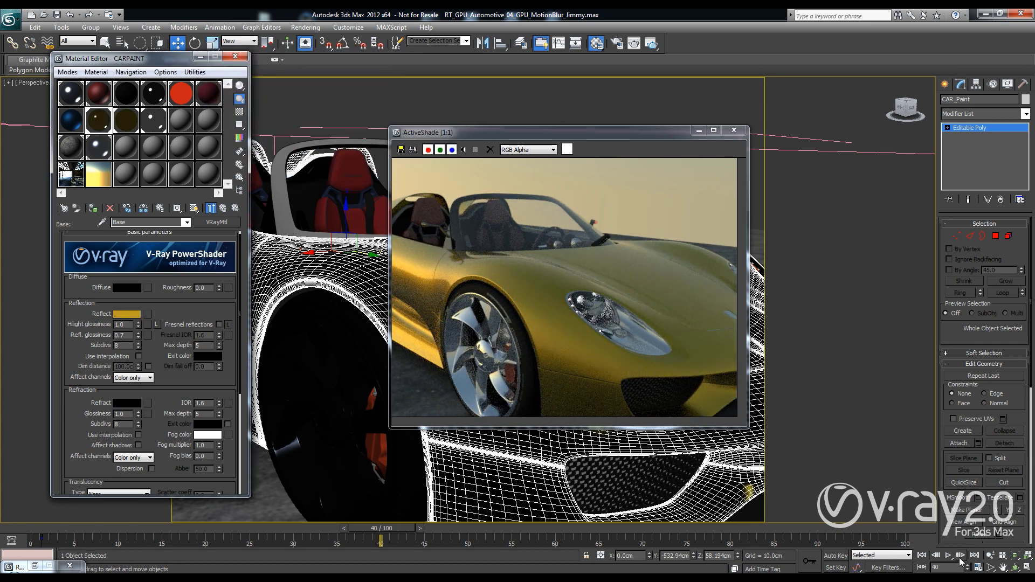
Step: Frame the whole car in the Perspective view and close the ActiveShade render and the Material Editor
left_click(991, 555)
left_click_drag(315, 298, 387, 286)
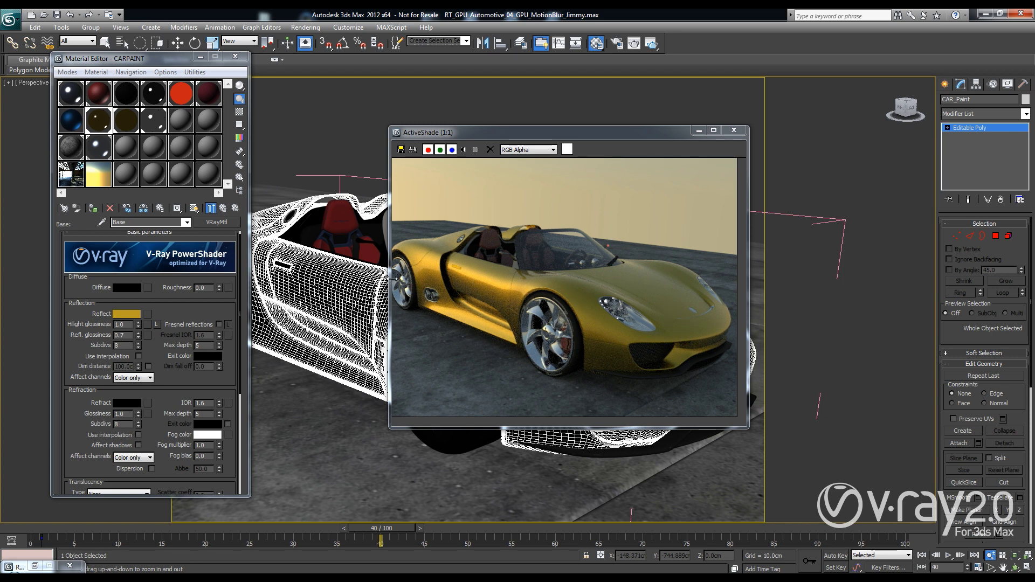
left_click(737, 130)
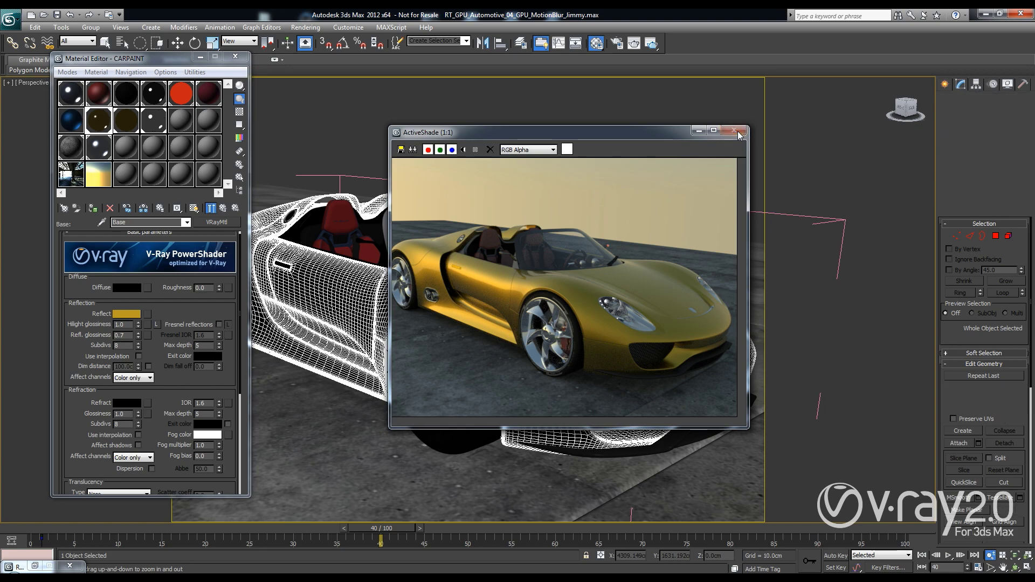
left_click(236, 56)
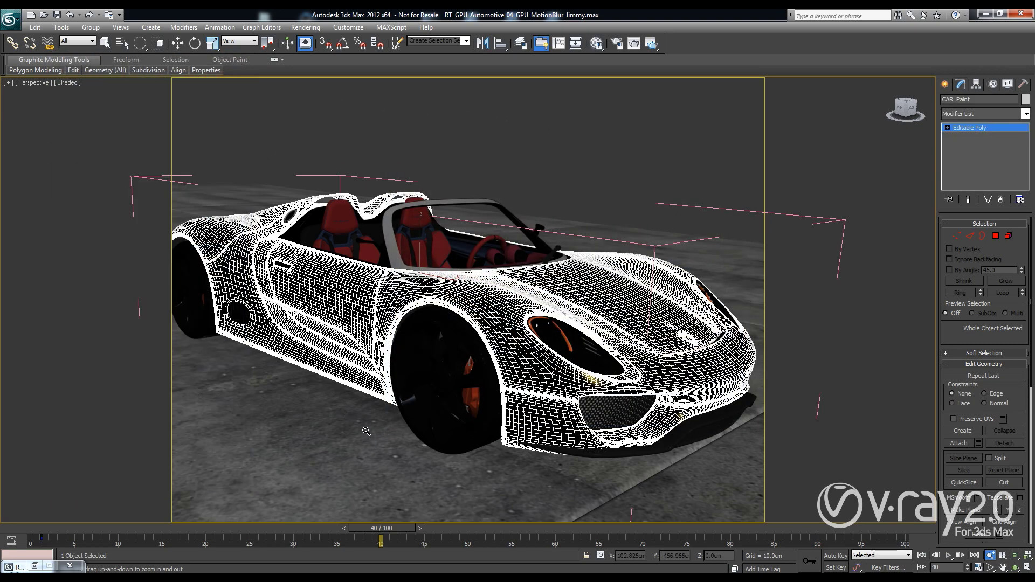
mouse_move(382, 529)
left_mouse_down()
mouse_move(357, 525)
mouse_move(406, 527)
mouse_move(381, 527)
left_mouse_up()
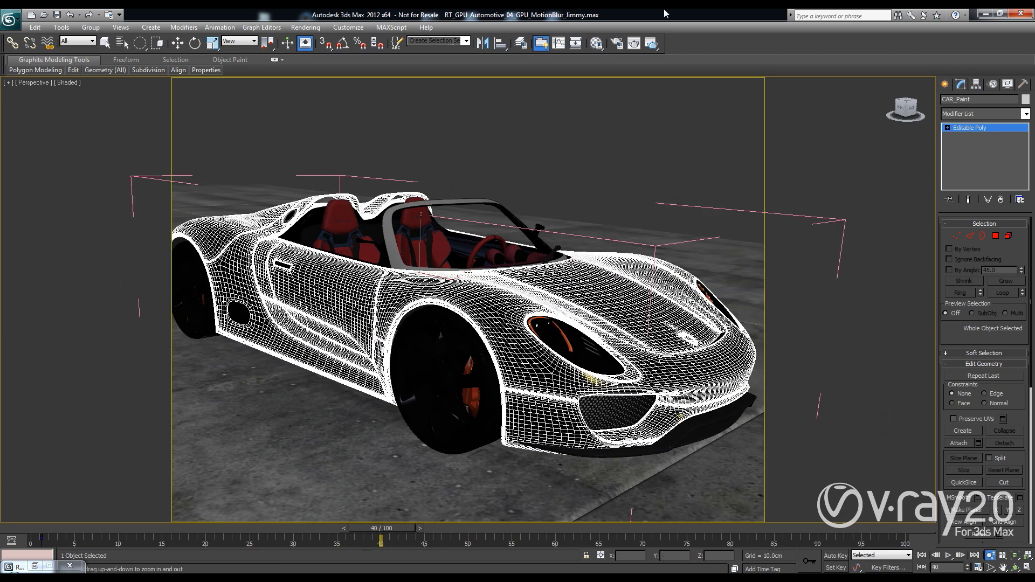
Step: Open Render Setup for the Production renderer and review the motion blur settings in the V-Ray Camera section
left_click(616, 43)
left_click(344, 417)
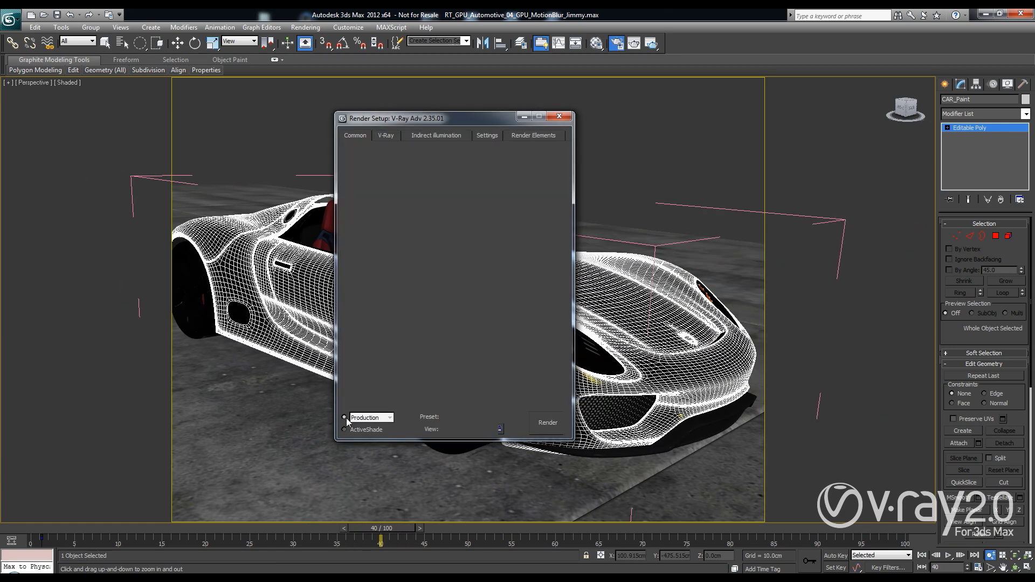
left_click(477, 197)
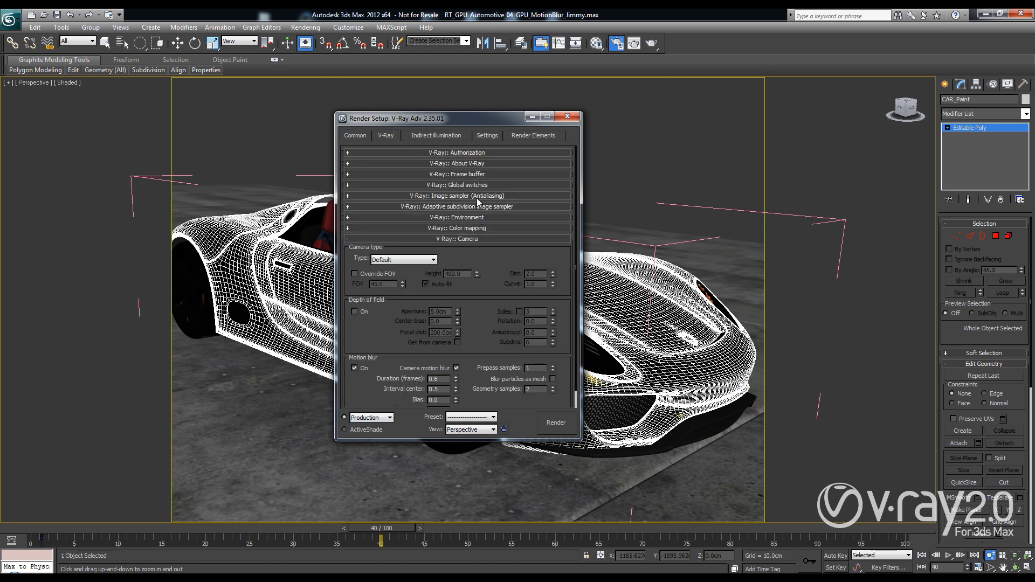
left_click(468, 240)
left_click(468, 240)
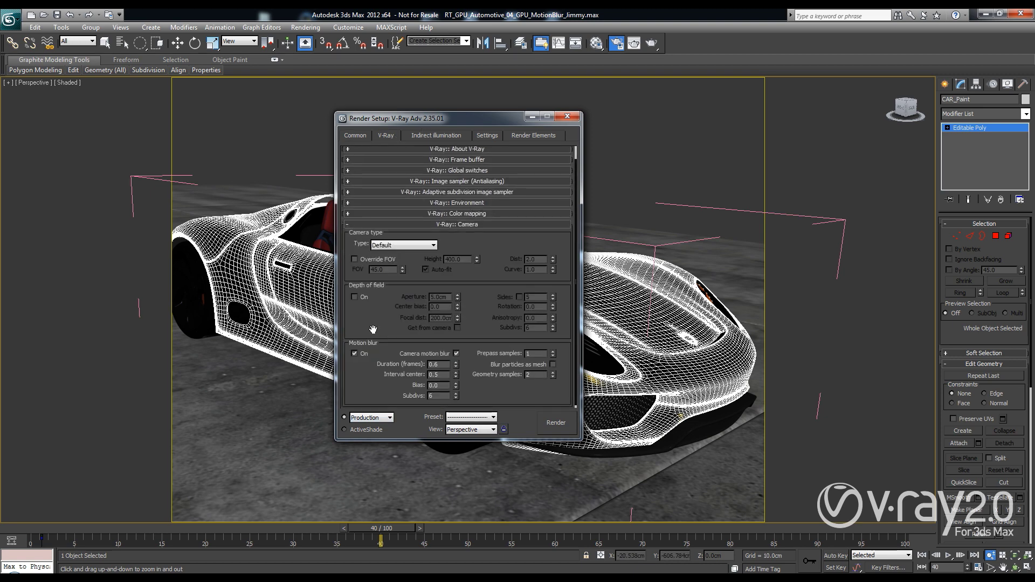
scroll(374, 330, "down", 1)
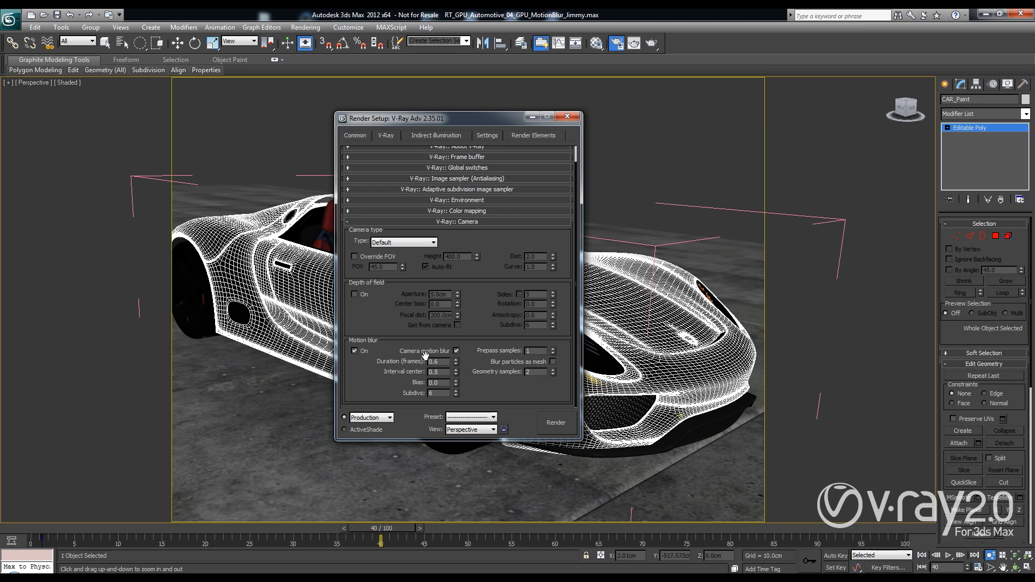
left_click(351, 136)
Step: Enable motion blur in the ActiveShade V-Ray RT settings and start the render, keeping its window clear of the car's rear
left_click(360, 429)
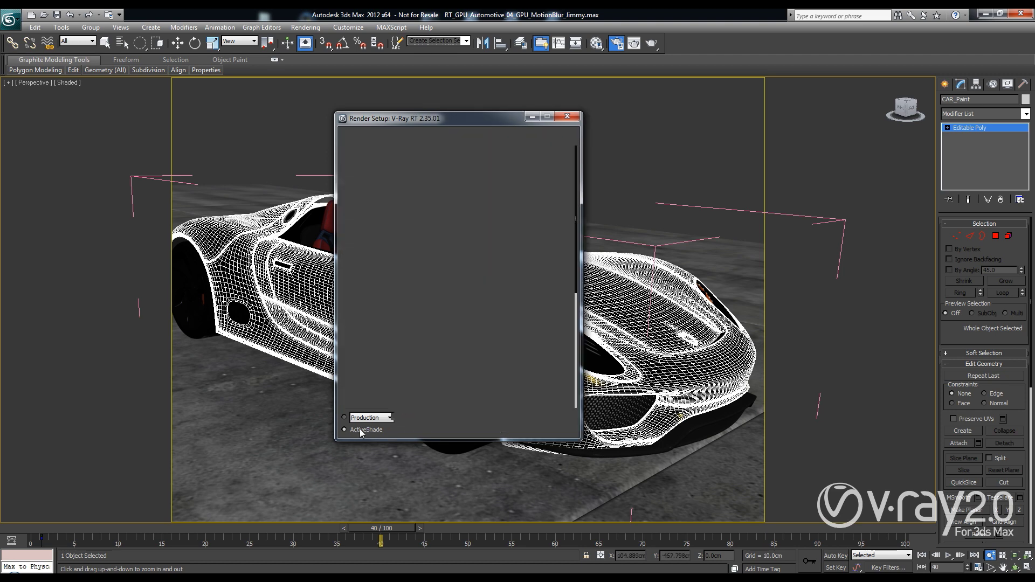
left_click(394, 137)
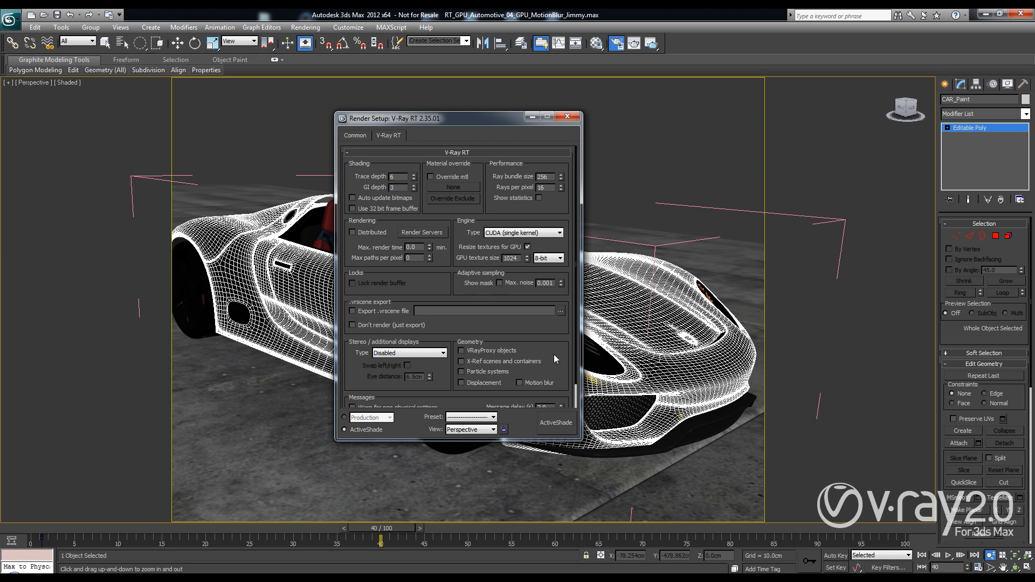
left_click_drag(554, 354, 558, 327)
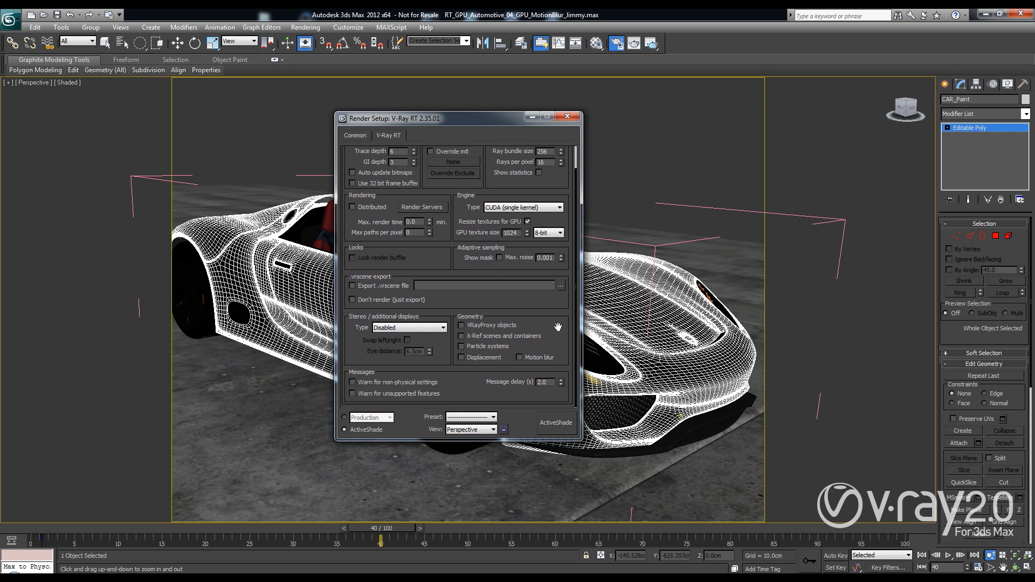
left_click(531, 357)
left_click(561, 422)
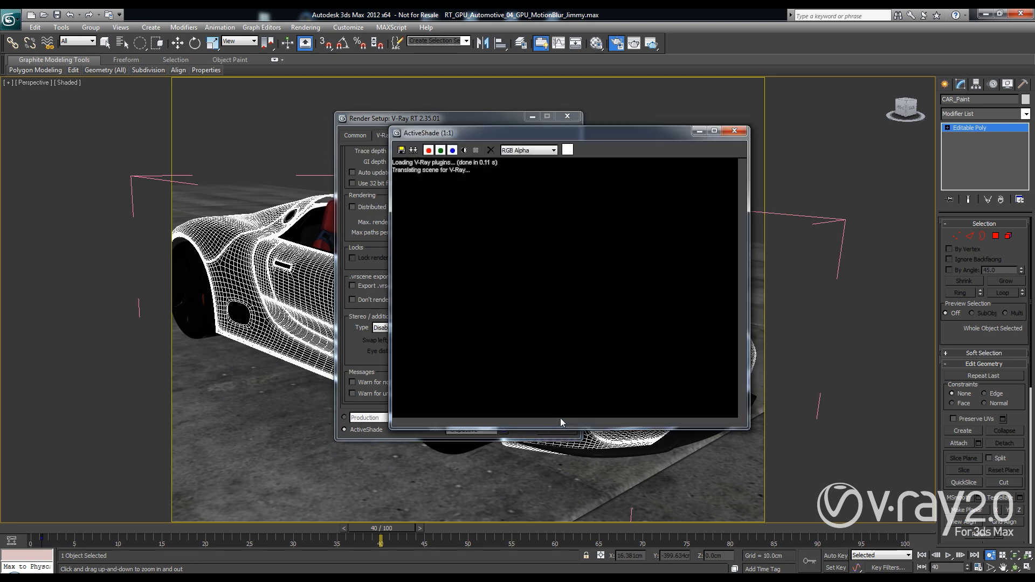
left_click(532, 117)
left_click_drag(539, 134, 589, 109)
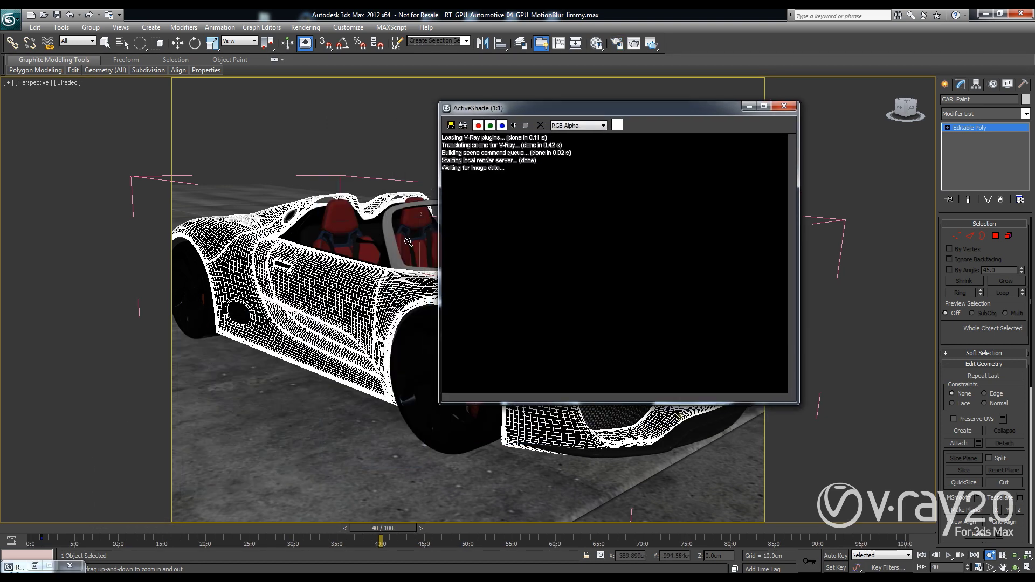
Step: Zoom and orbit the Perspective view around the car to examine motion blur in the ActiveShade render from different angles
left_click_drag(410, 243, 410, 265)
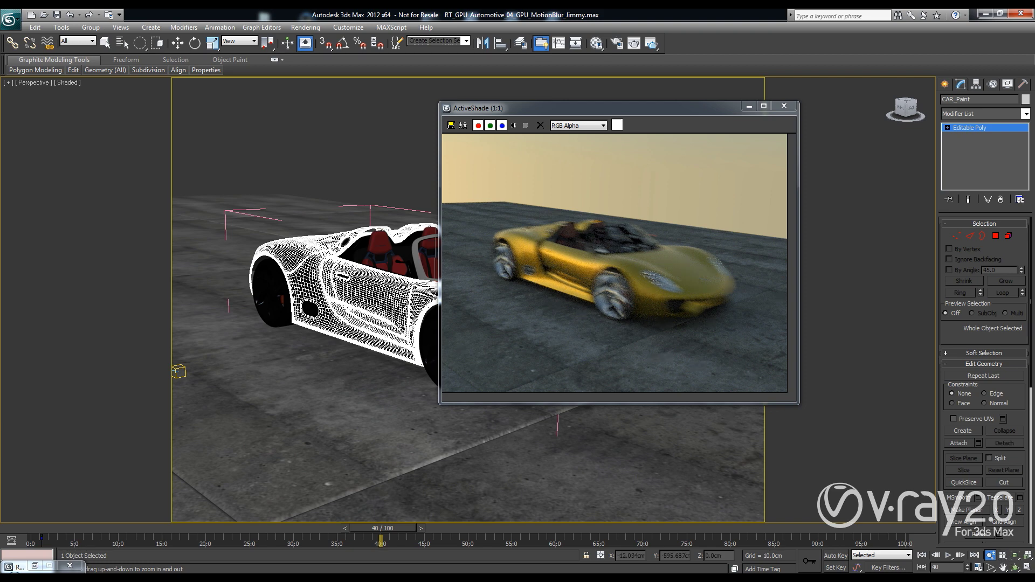
key("ctrl+r")
left_click_drag(385, 302, 428, 215)
key("alt+z")
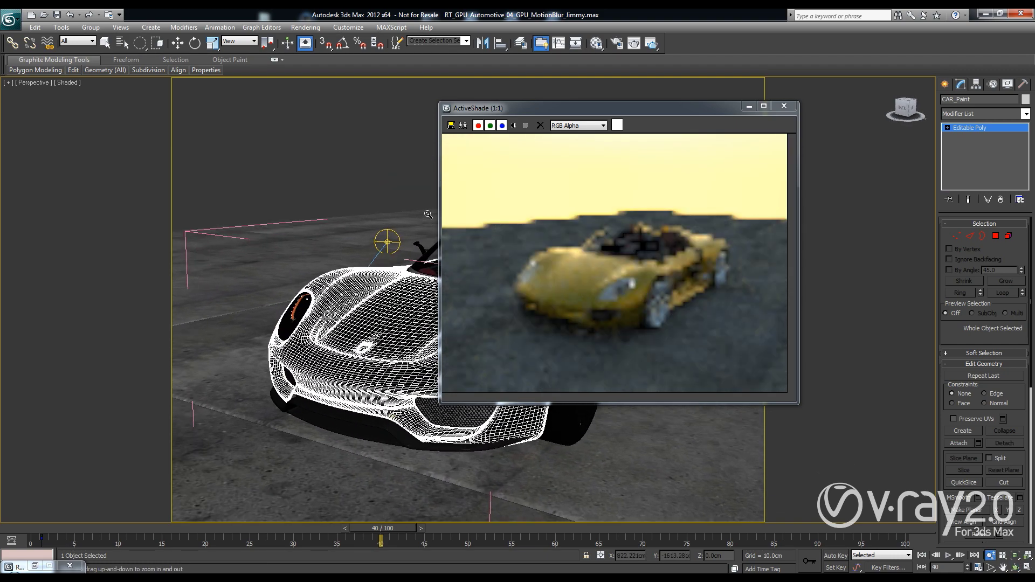
middle_click_drag(428, 214, 469, 283, "alt")
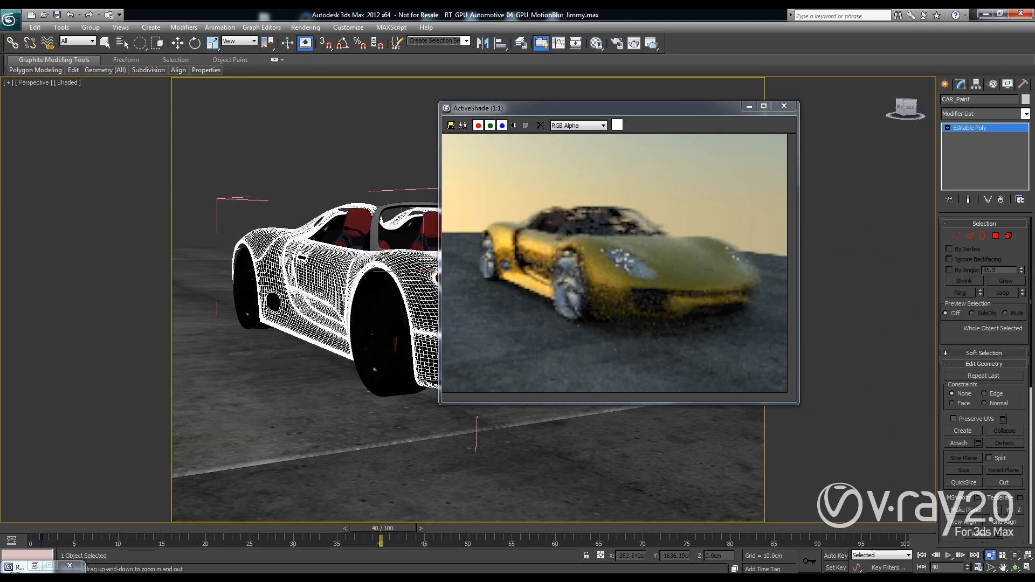